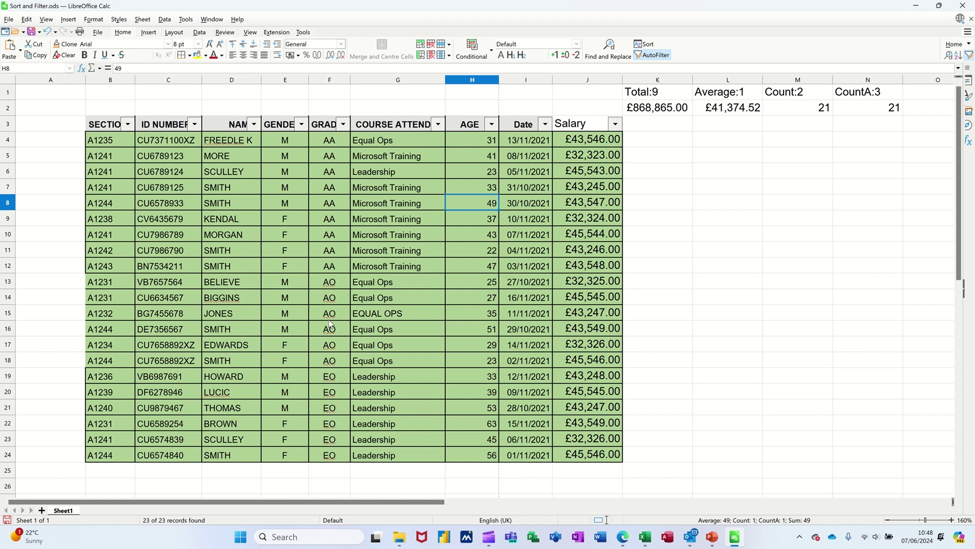
- Filter COURSE ATTENDED to Microsoft Training only, then select the visible salaries J5:J12
{"action": "left_click", "coordinate": [437, 124]}
{"action": "left_click", "coordinate": [355, 234]}
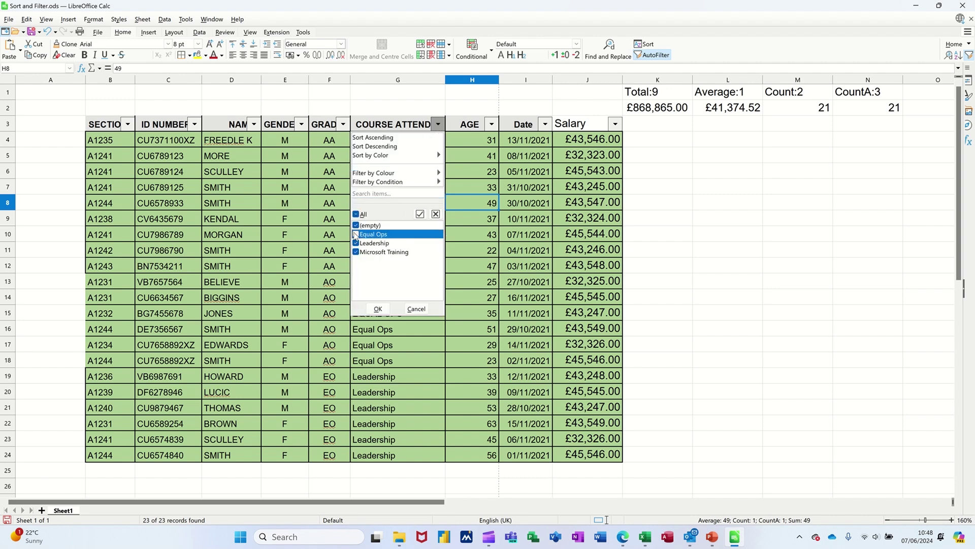
{"action": "left_click", "coordinate": [360, 244]}
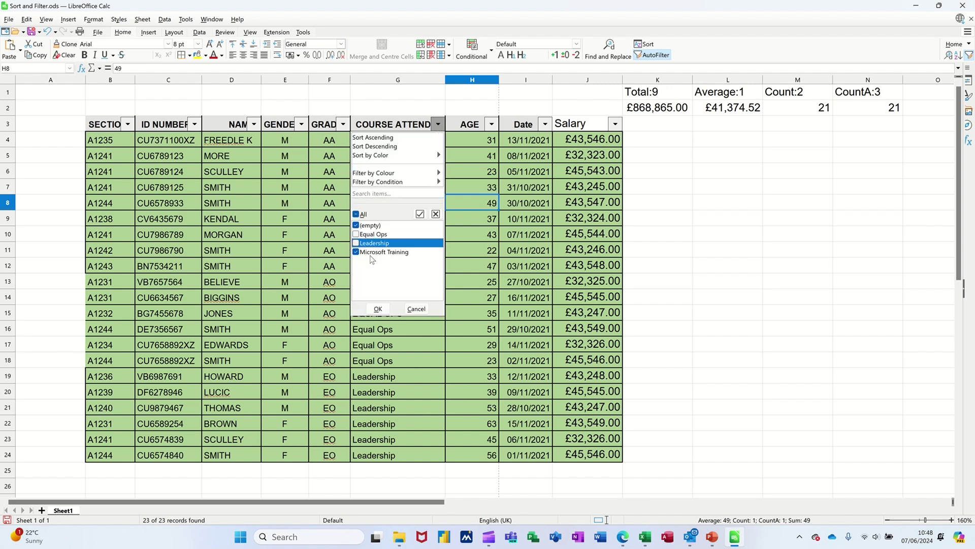
{"action": "left_click", "coordinate": [378, 308]}
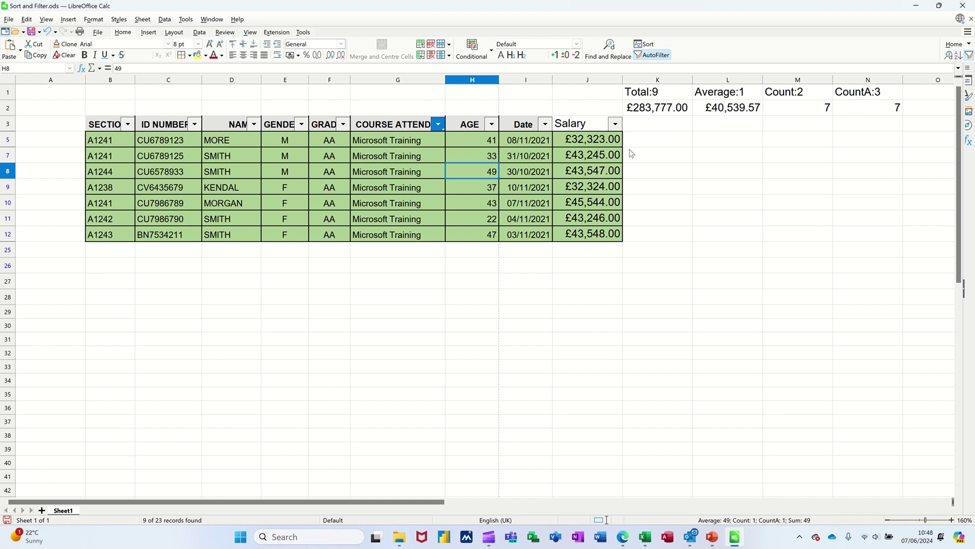
{"action": "left_click_drag", "start_coordinate": [582, 141], "coordinate": [584, 233]}
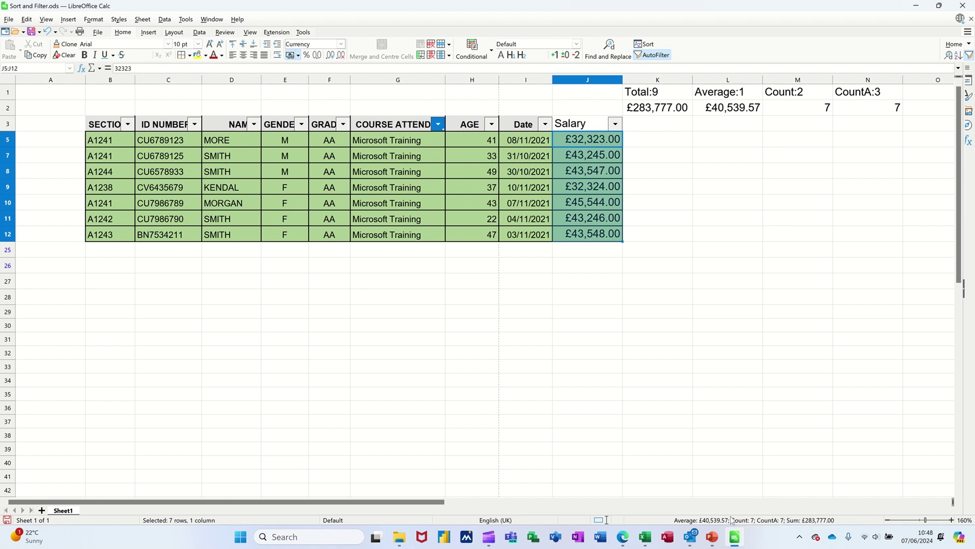
- Bring up the status bar summary options for the selection and close them unchanged
{"action": "right_click", "coordinate": [662, 523]}
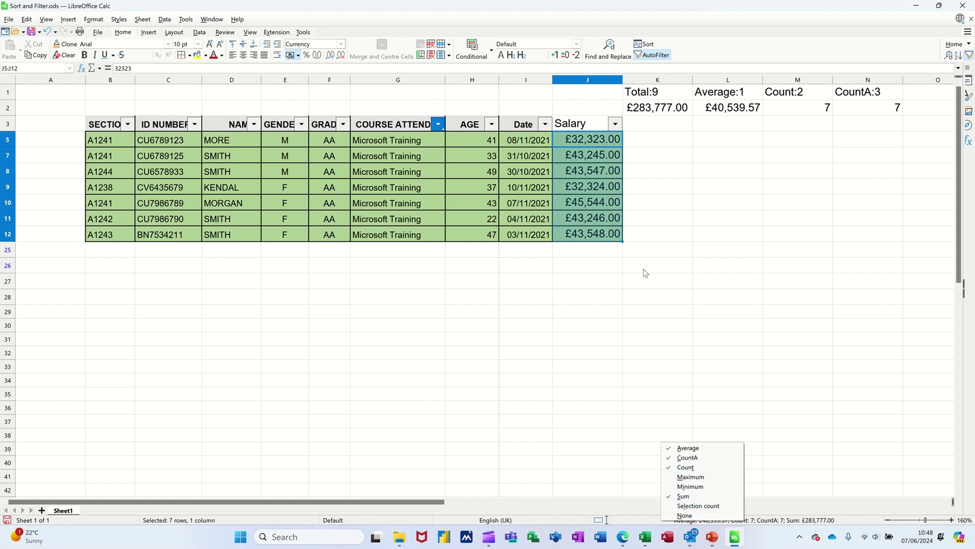
{"action": "left_click", "coordinate": [460, 155]}
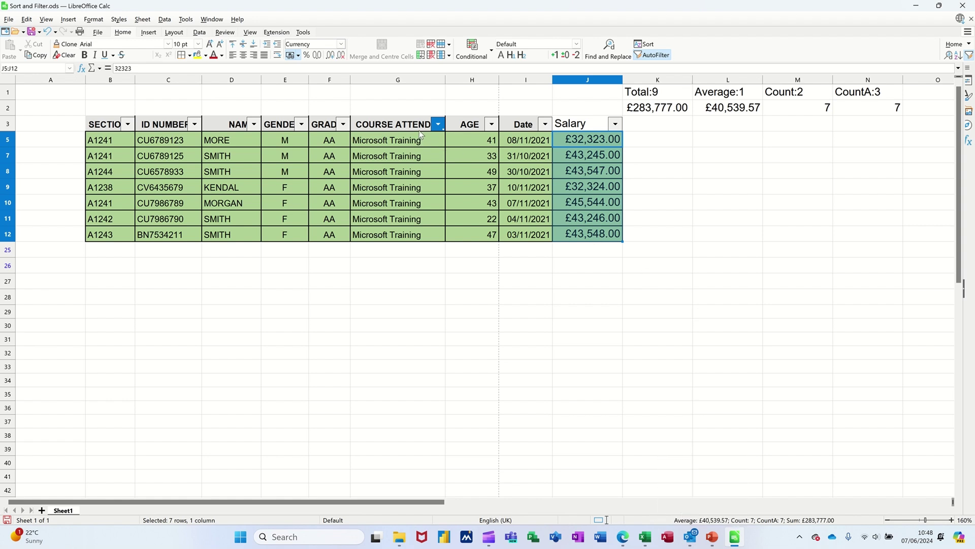
- Tick All in the COURSE ATTENDED filter to restore all 21 rows, then deselect the salaries
{"action": "left_click", "coordinate": [439, 126]}
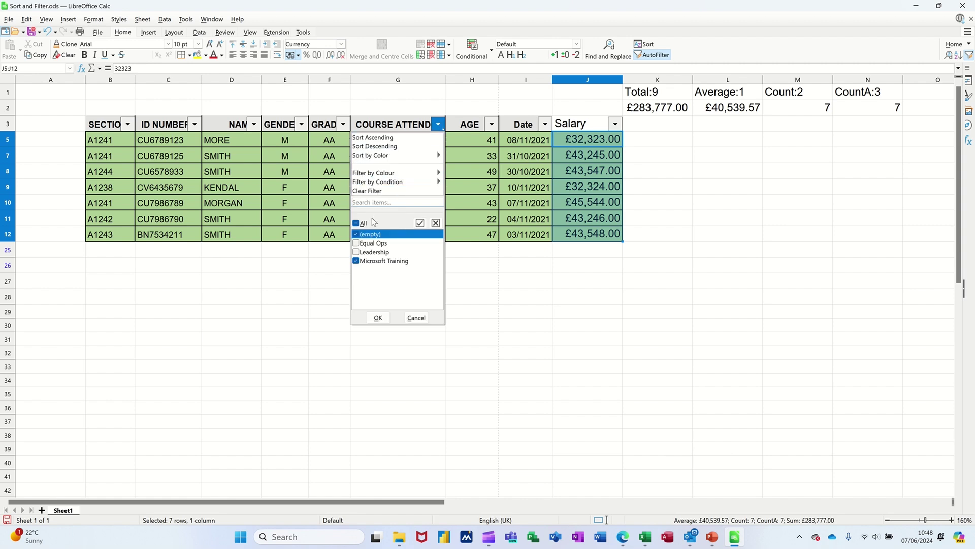
{"action": "left_click", "coordinate": [357, 234]}
{"action": "left_click", "coordinate": [357, 223]}
{"action": "left_click", "coordinate": [378, 318]}
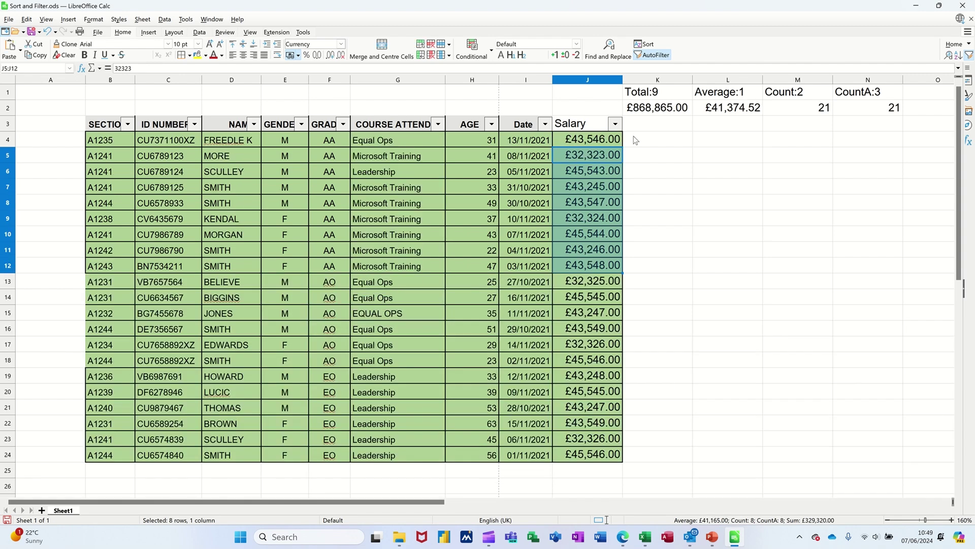
{"action": "left_click", "coordinate": [687, 250]}
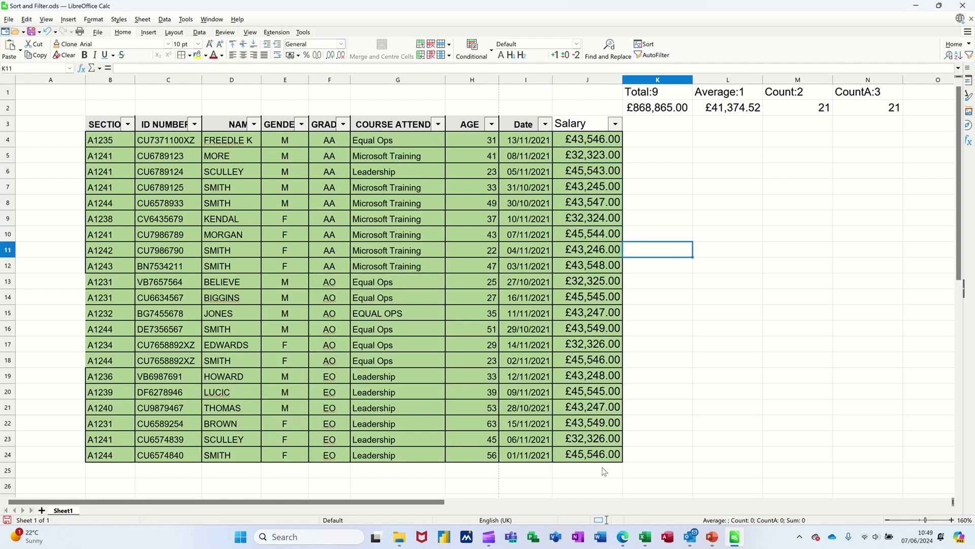
- Enter =SUM(J4:J24) in J25 to total the salaries at £868,865.00
{"action": "left_click", "coordinate": [589, 474]}
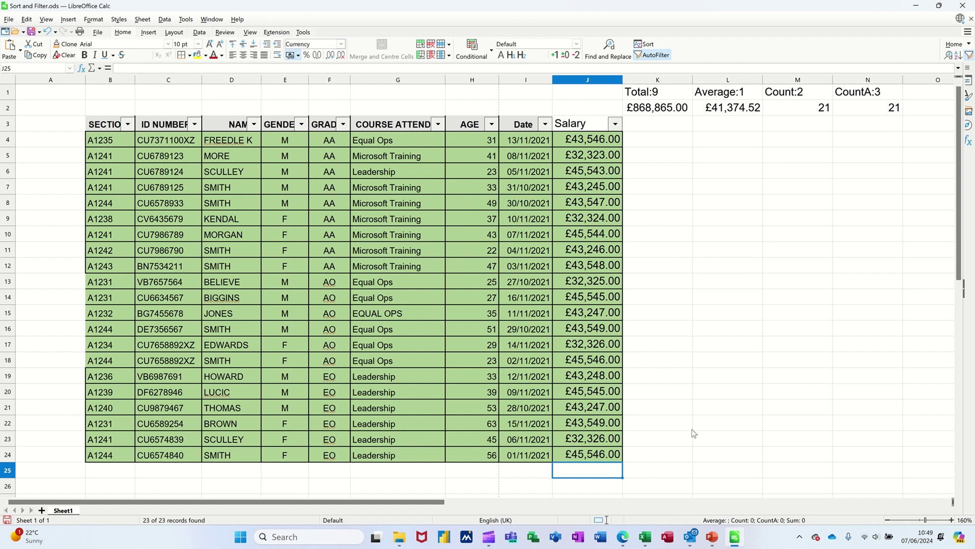
{"action": "type", "text": "=sum("}
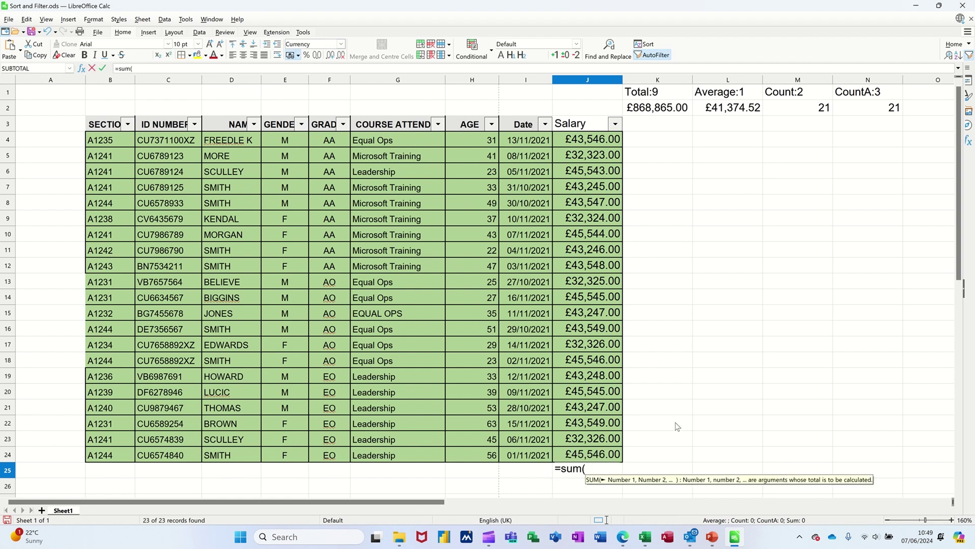
{"action": "left_click_drag", "start_coordinate": [579, 140], "coordinate": [592, 454]}
{"action": "key", "text": "Return"}
{"action": "left_click", "coordinate": [575, 470]}
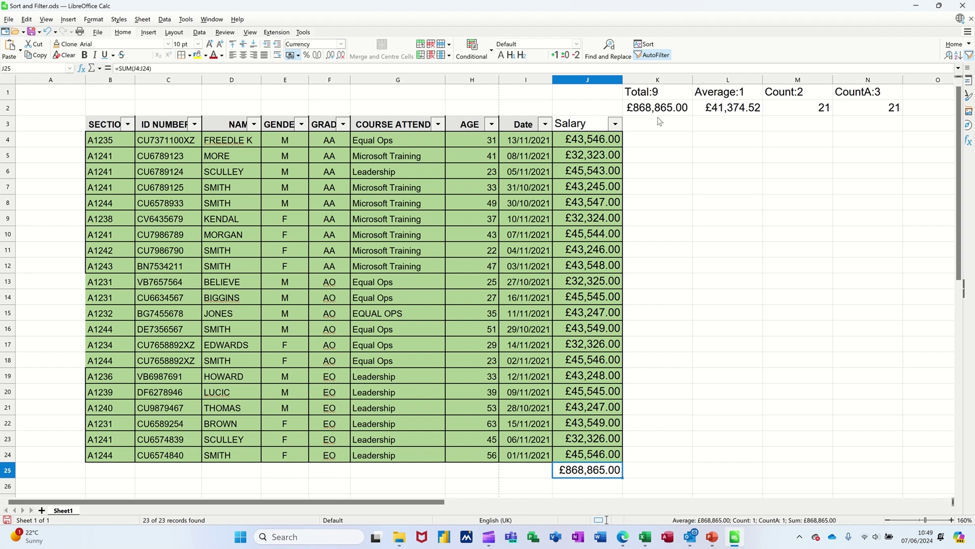
- Enter =COUNT(H4:H24) in H25 to count the 21 ages
{"action": "left_click", "coordinate": [475, 470]}
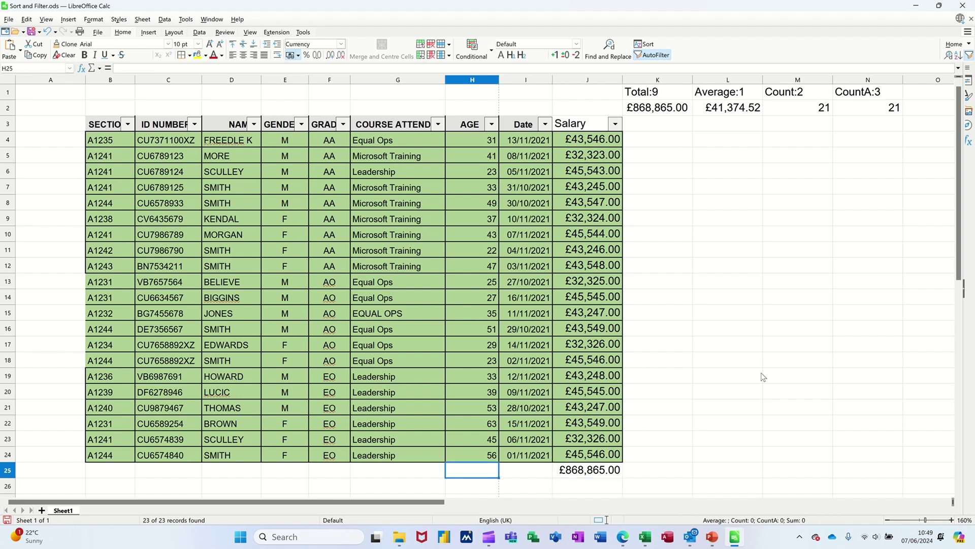
{"action": "type", "text": "=co"}
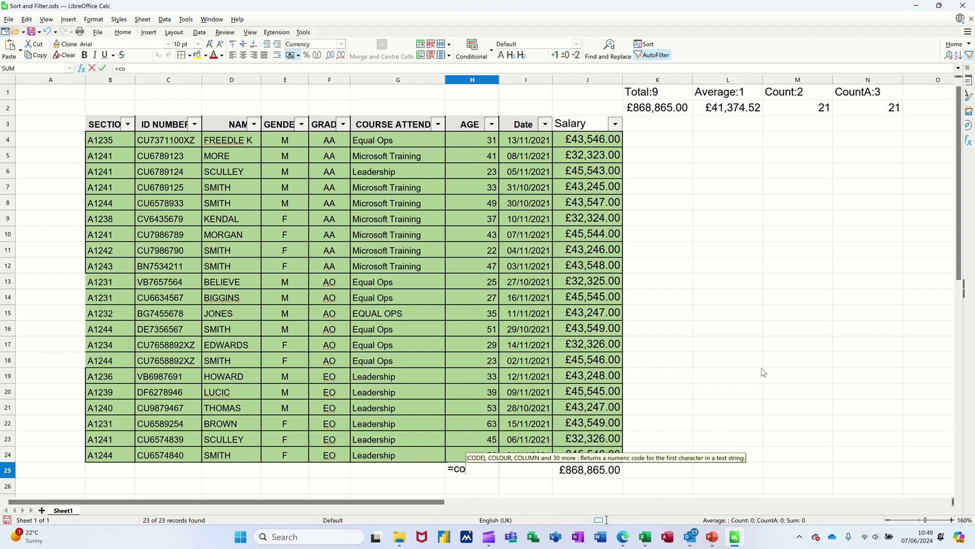
{"action": "type", "text": "unt("}
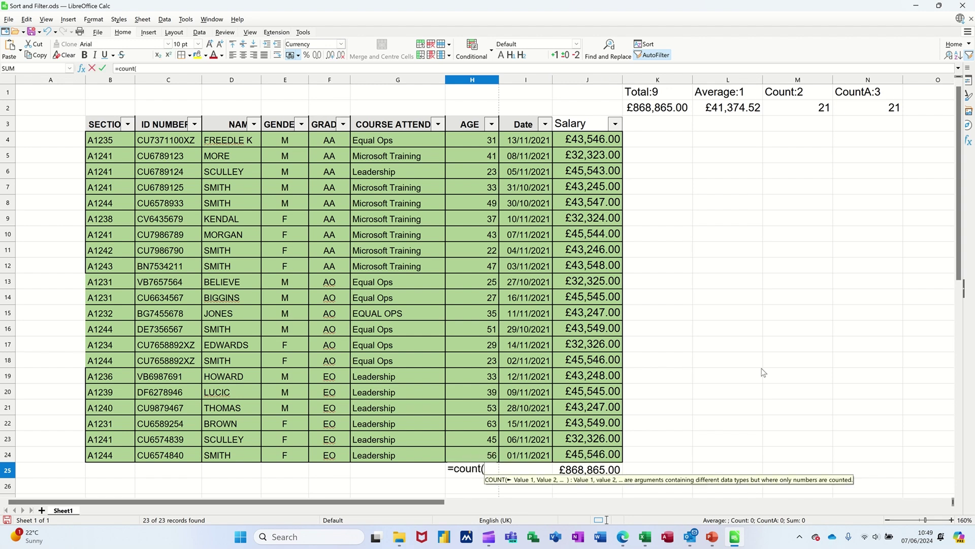
{"action": "left_click_drag", "start_coordinate": [466, 142], "coordinate": [470, 446]}
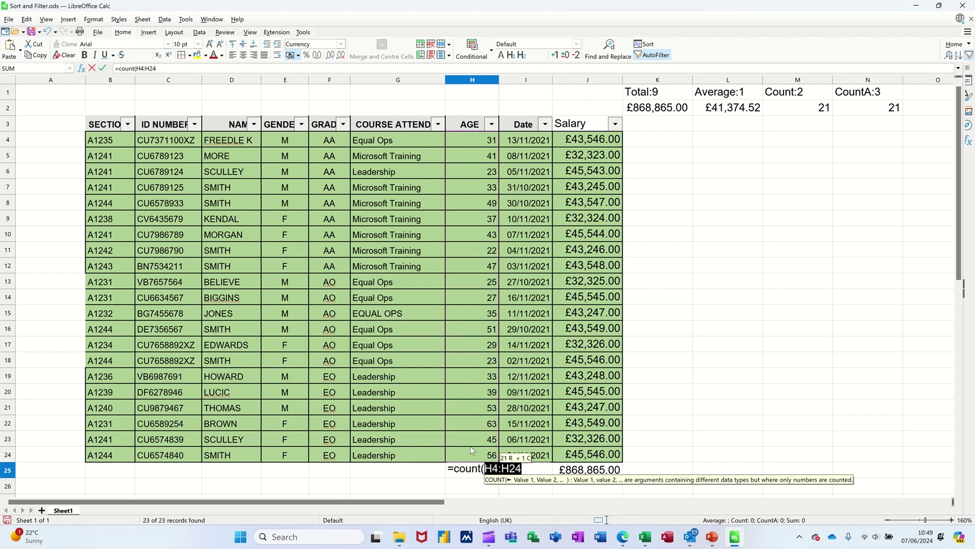
{"action": "key", "text": "Return"}
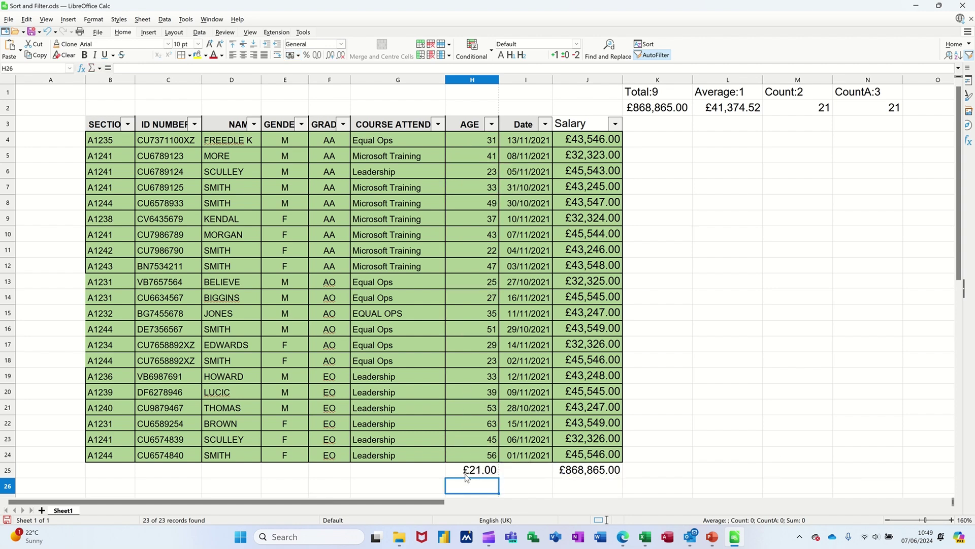
{"action": "left_click", "coordinate": [463, 474]}
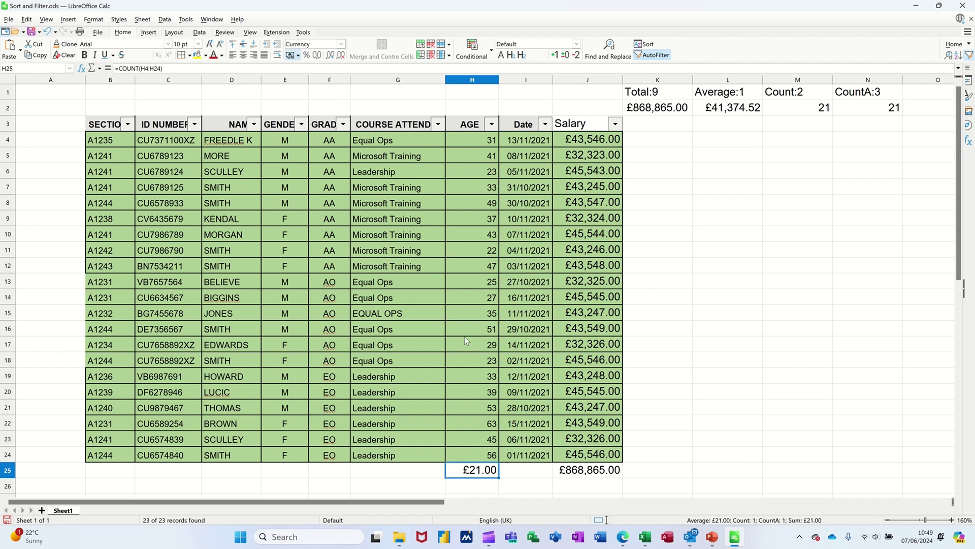
- Enter =COUNTA(G4:G24) in G25 to count the 21 course entries
{"action": "left_click", "coordinate": [392, 472]}
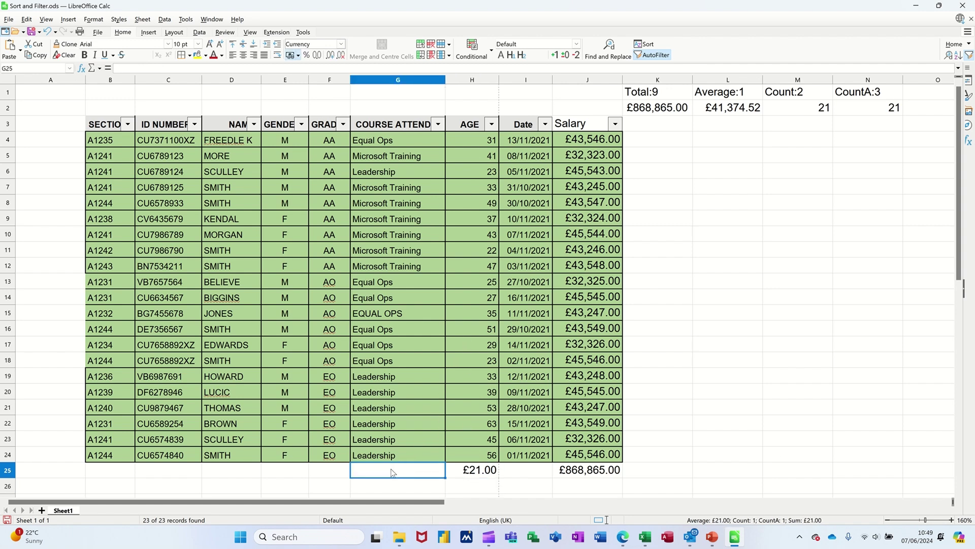
{"action": "type", "text": "="}
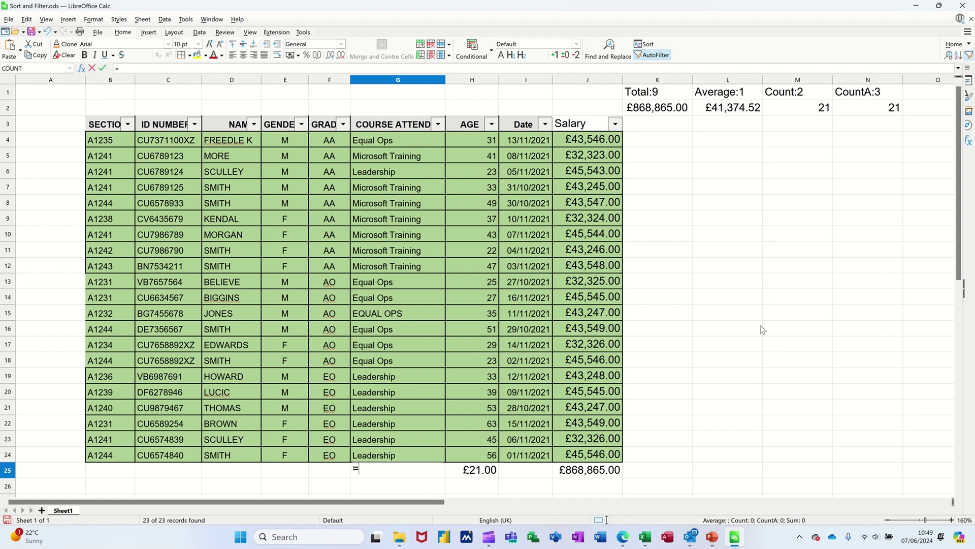
{"action": "type", "text": "coun"}
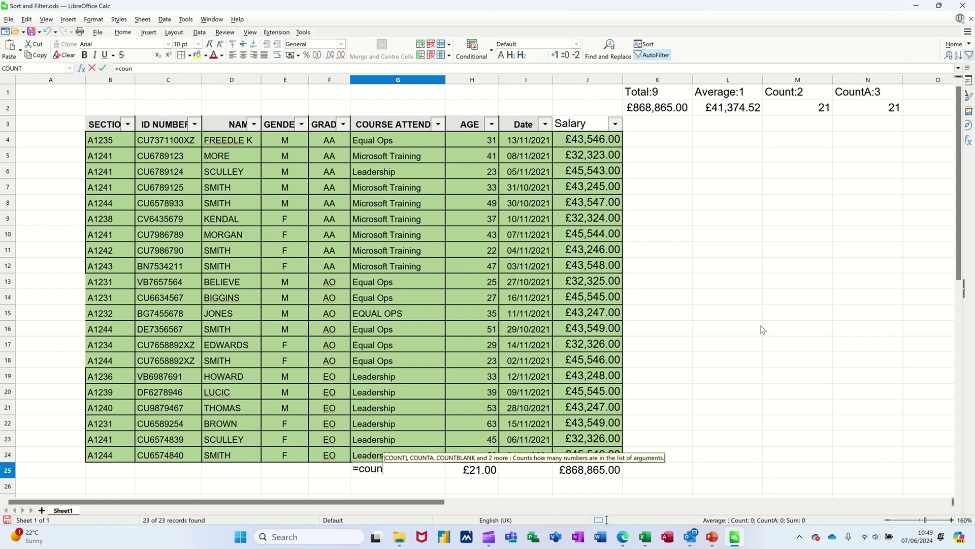
{"action": "type", "text": "ta("}
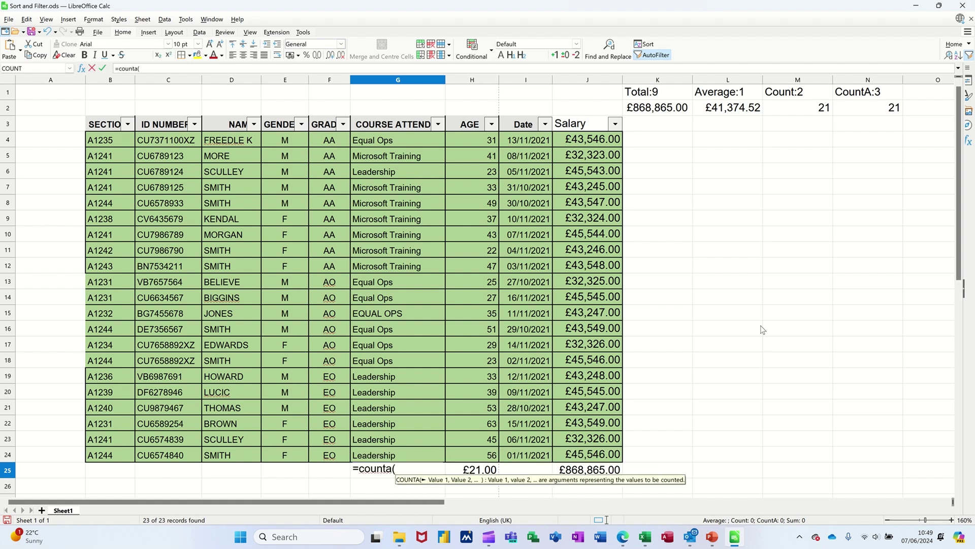
{"action": "left_click_drag", "start_coordinate": [400, 136], "coordinate": [402, 463]}
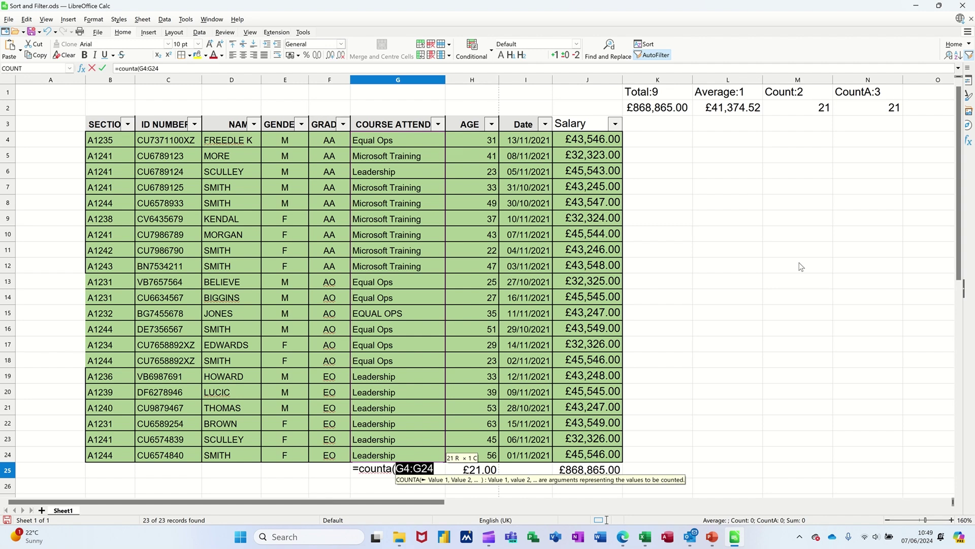
{"action": "key", "text": "Return"}
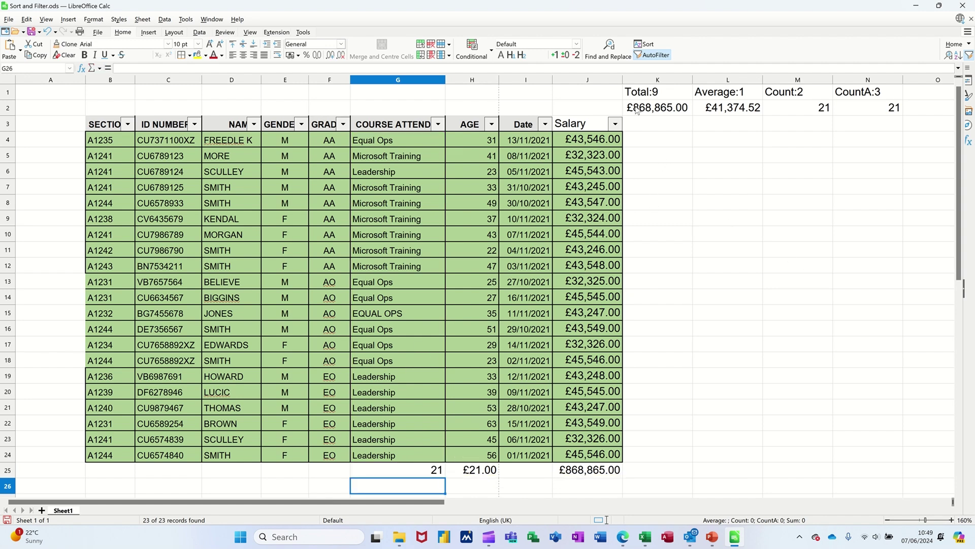
{"action": "left_click", "coordinate": [437, 125]}
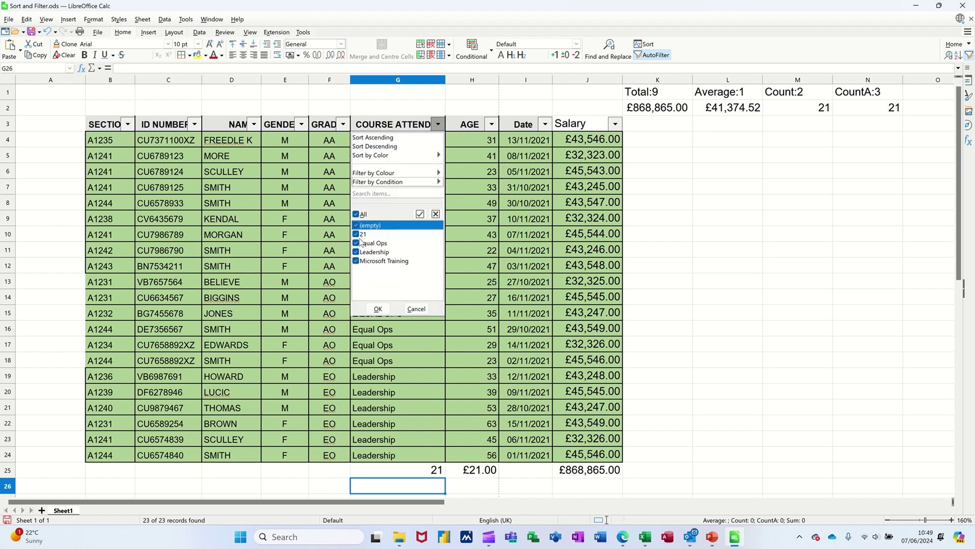
{"action": "left_click", "coordinate": [356, 214]}
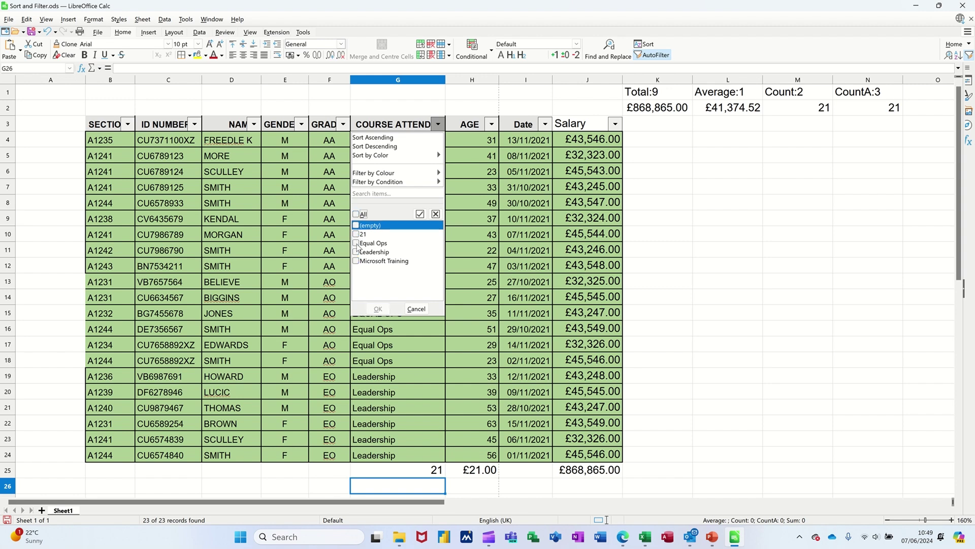
{"action": "left_click", "coordinate": [356, 244]}
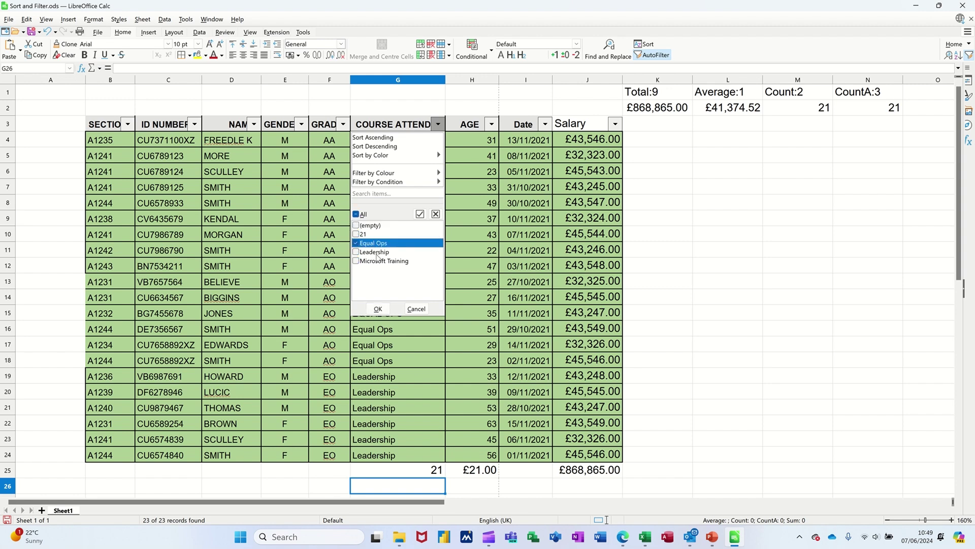
{"action": "left_click", "coordinate": [378, 309]}
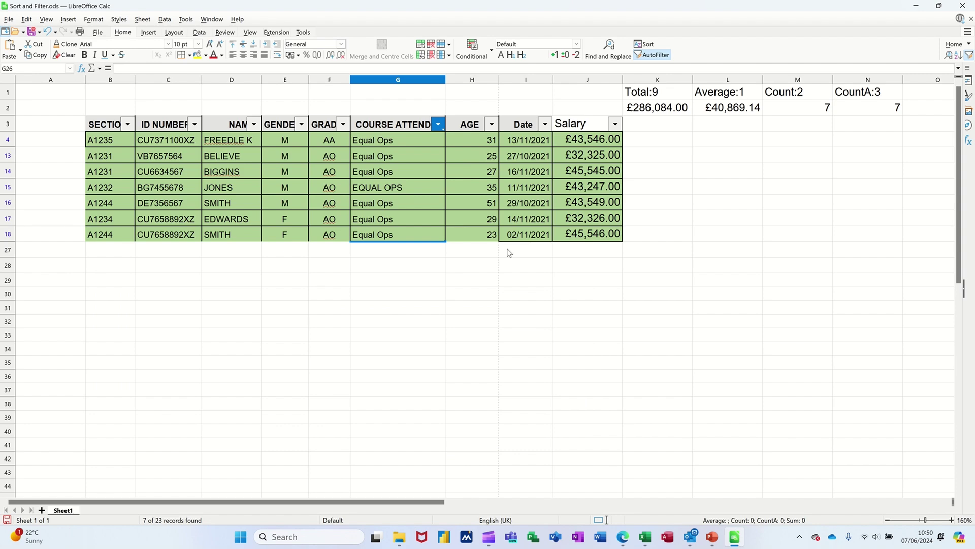
{"action": "key", "text": "ctrl+z"}
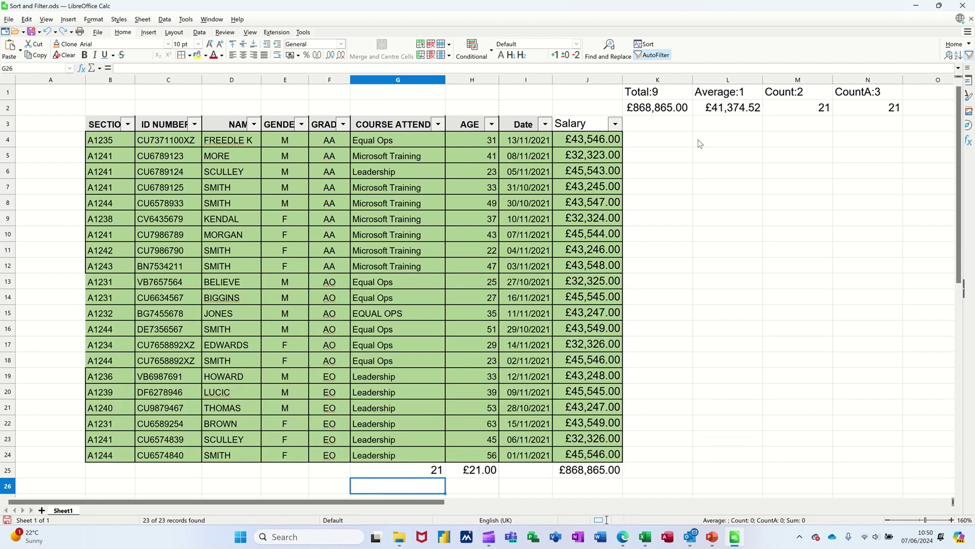
- Enter =SUM(J4:J24) in H1 and widen column H so £868,865.00 displays
{"action": "left_click", "coordinate": [480, 94]}
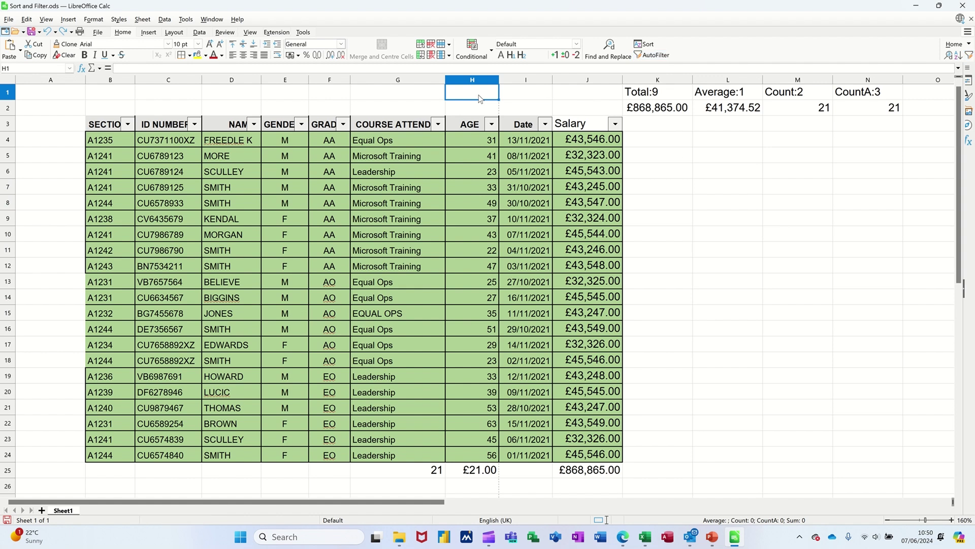
{"action": "type", "text": "=sum("}
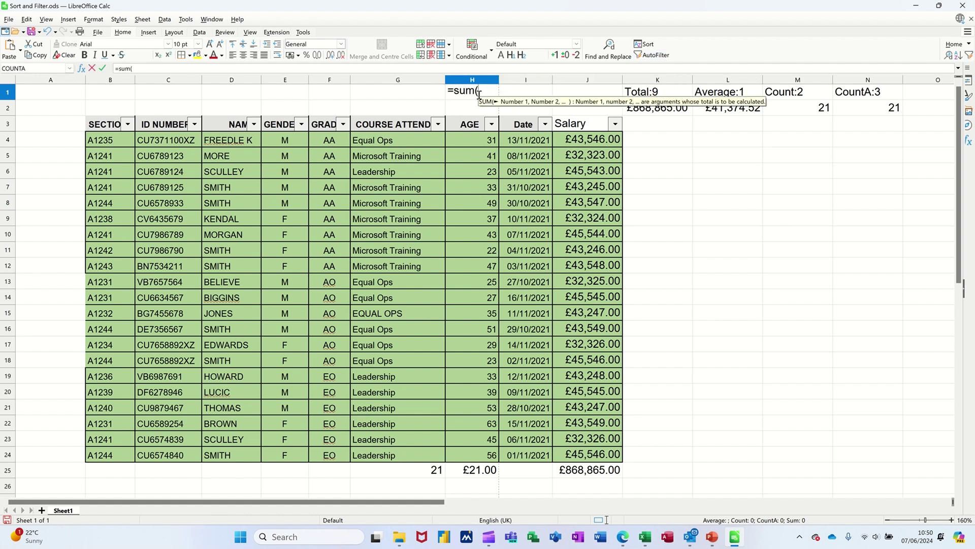
{"action": "left_click_drag", "start_coordinate": [592, 139], "coordinate": [584, 453]}
{"action": "key", "text": "Return"}
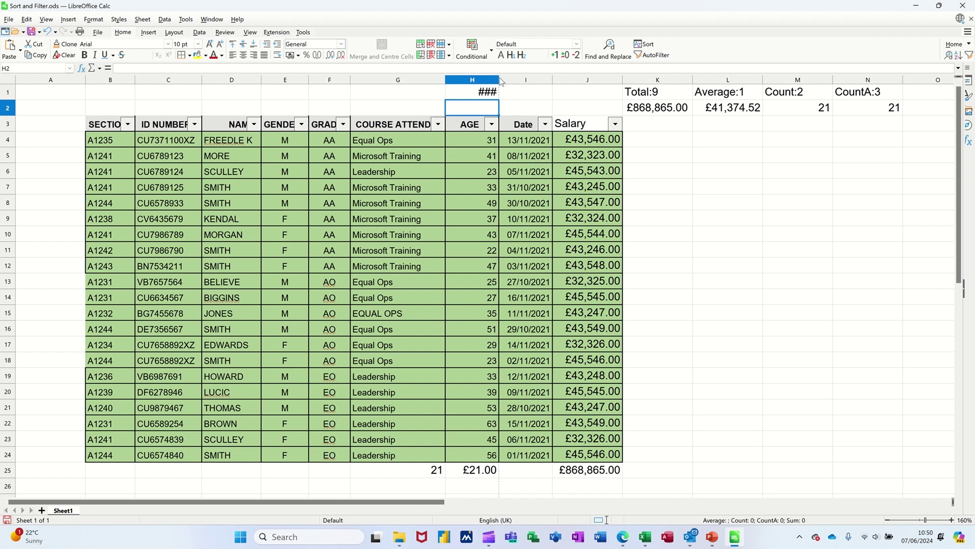
{"action": "left_click_drag", "start_coordinate": [497, 79], "coordinate": [523, 79]}
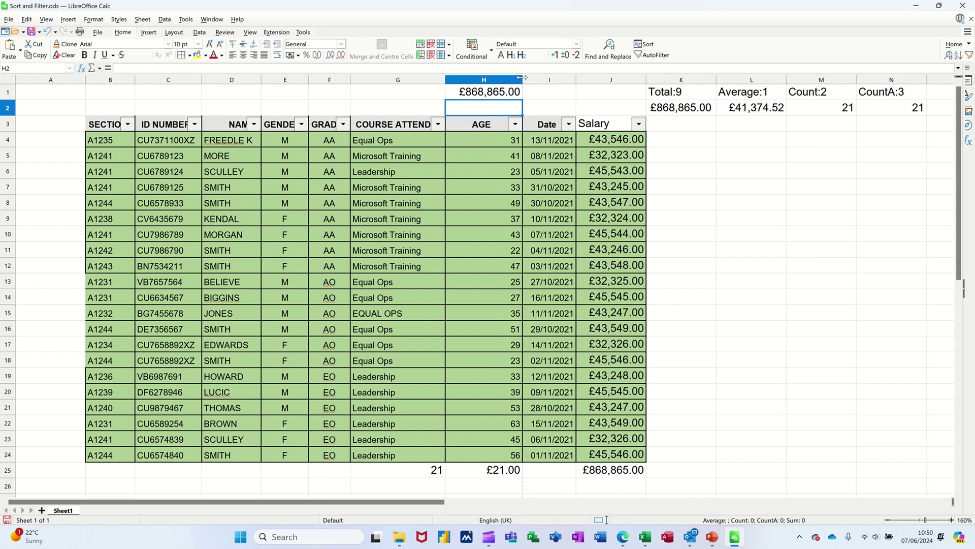
{"action": "left_click", "coordinate": [497, 95]}
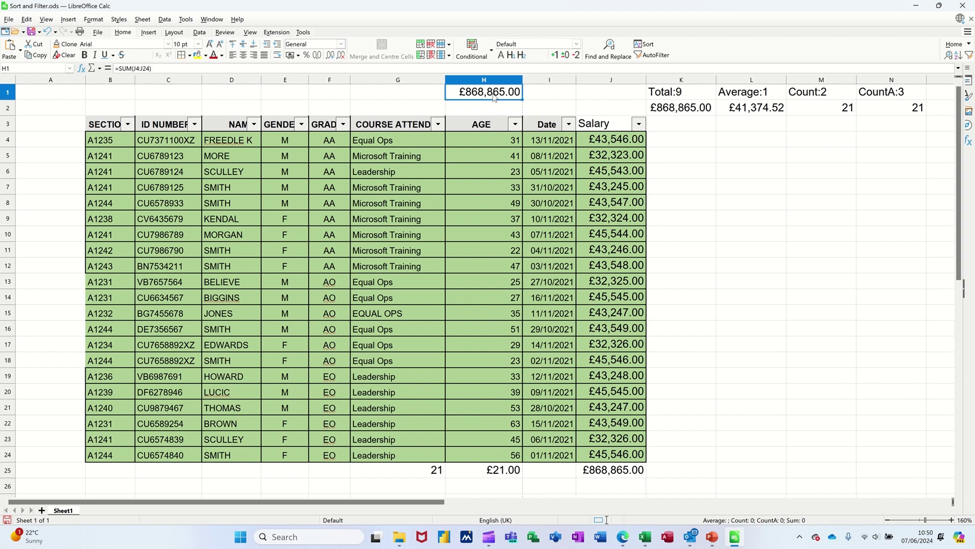
{"action": "left_click", "coordinate": [437, 125]}
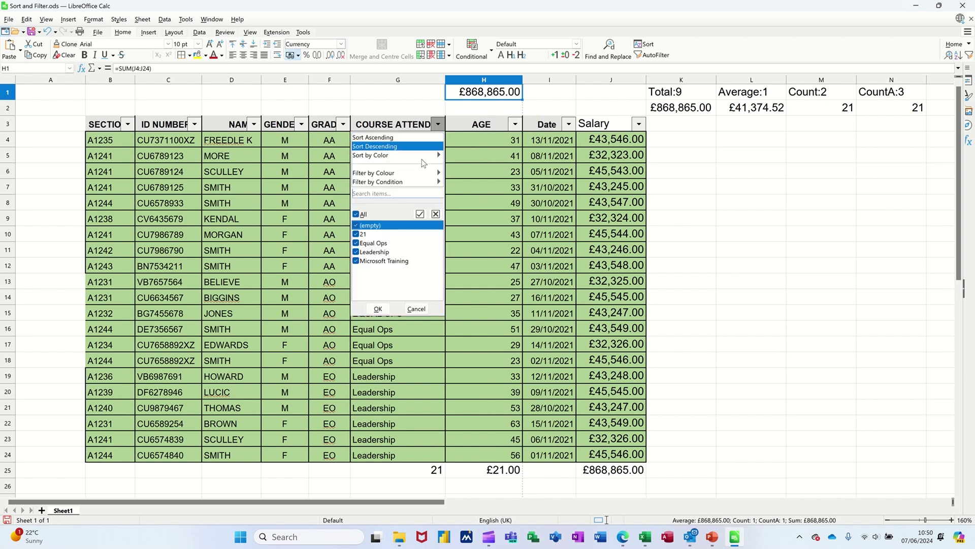
{"action": "left_click", "coordinate": [356, 243]}
{"action": "left_click", "coordinate": [356, 252]}
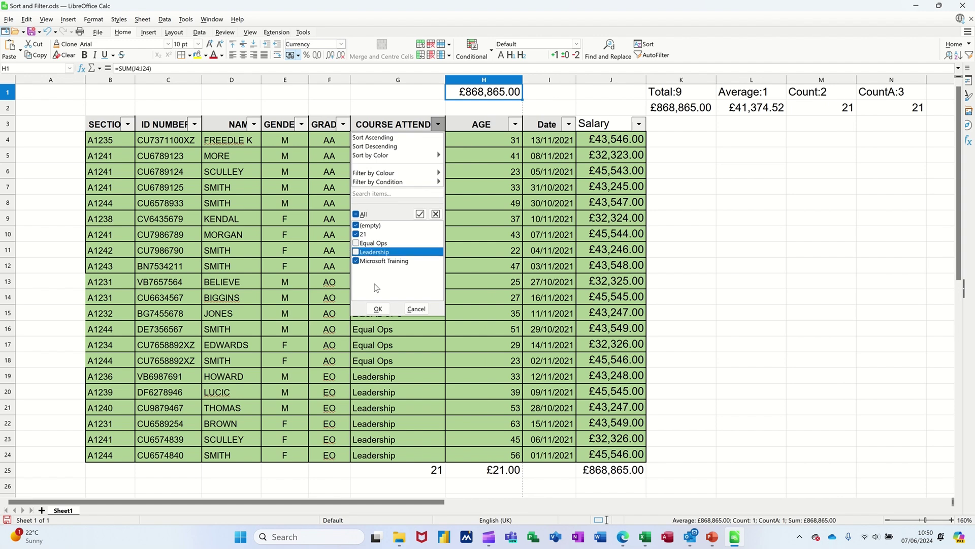
{"action": "left_click", "coordinate": [378, 309]}
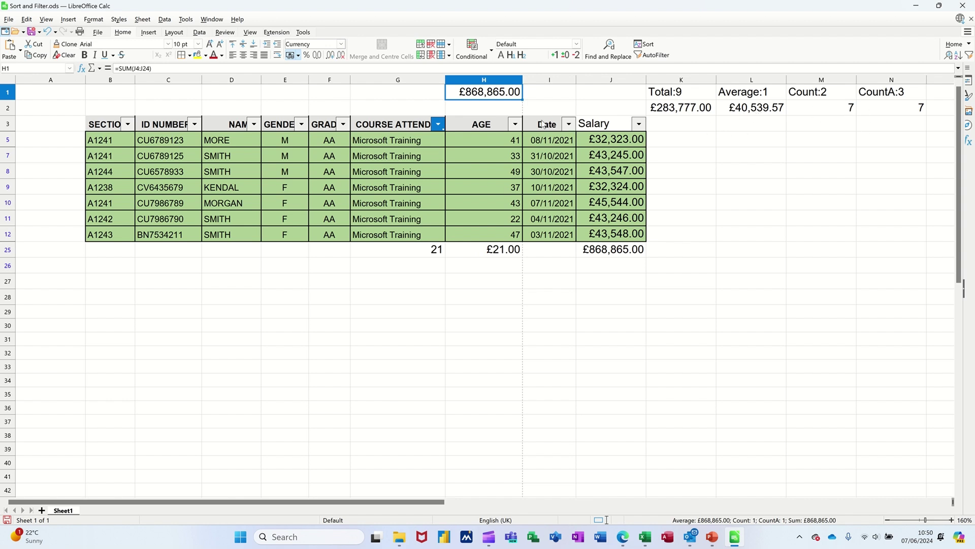
{"action": "left_click", "coordinate": [439, 128]}
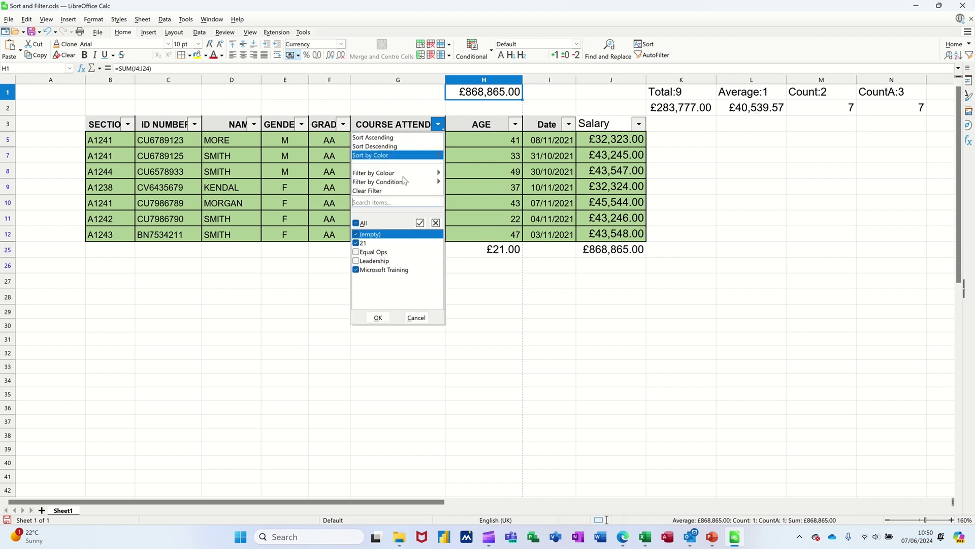
{"action": "left_click", "coordinate": [359, 224]}
{"action": "left_click", "coordinate": [378, 317]}
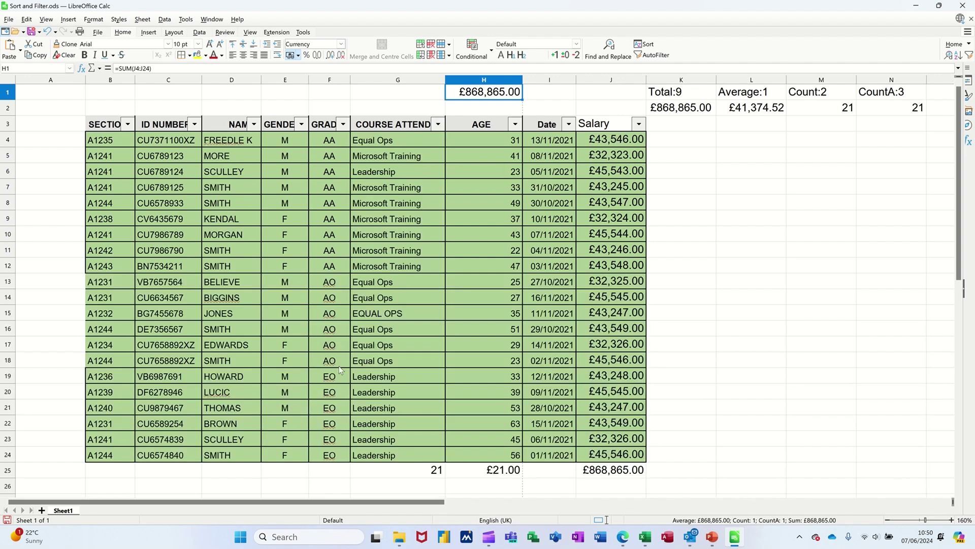
- Delete the row 25 totals in G25:J25 and the SUM formula in H1
{"action": "left_click_drag", "start_coordinate": [414, 472], "coordinate": [609, 470]}
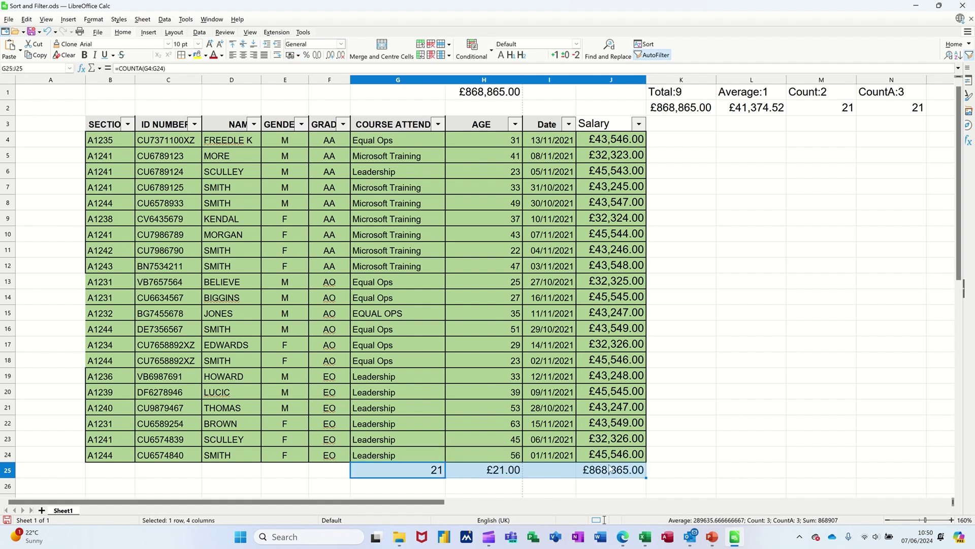
{"action": "key", "text": "Delete"}
{"action": "left_click", "coordinate": [485, 98]}
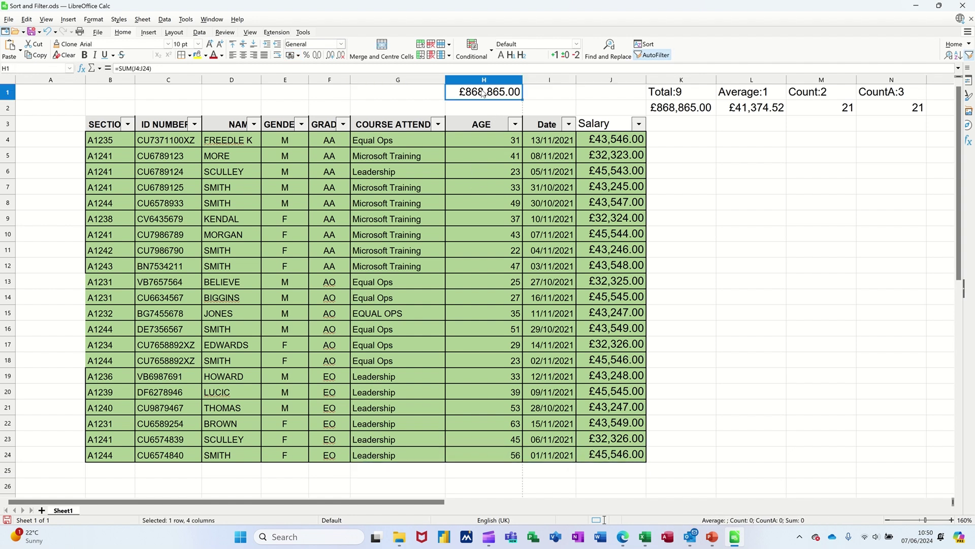
{"action": "key", "text": "Delete"}
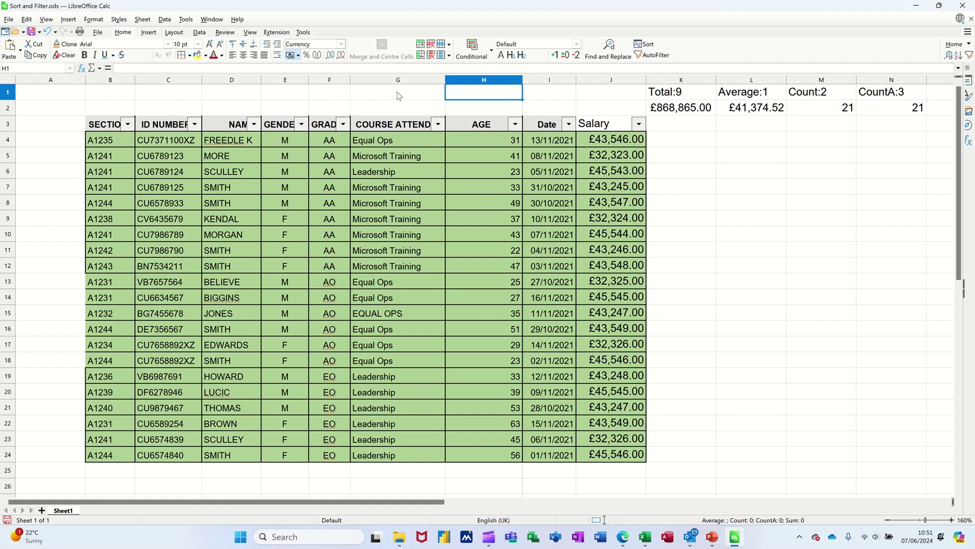
{"action": "left_click", "coordinate": [395, 96]}
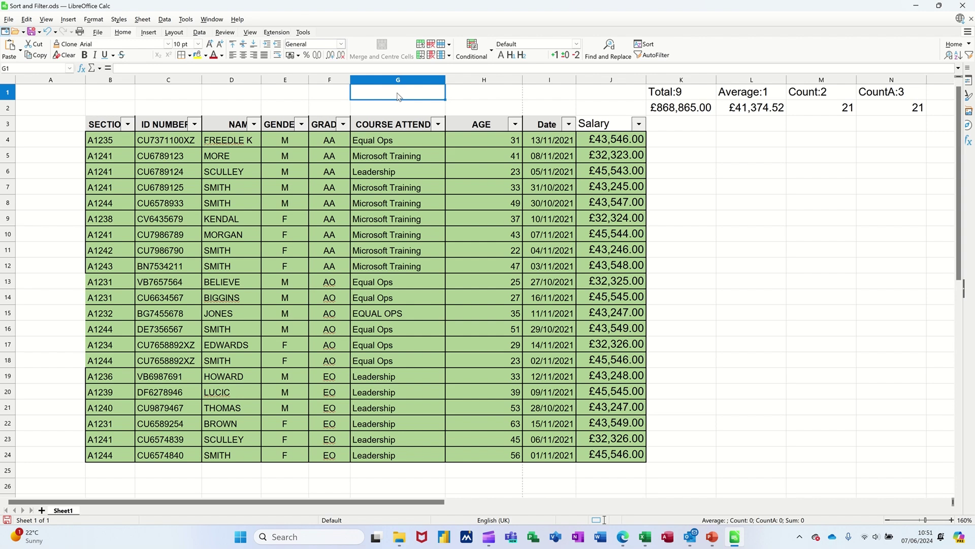
- Enter =SUBTOTAL(9,J4:J24) in G1, showing the £868,865.00 salary sum
{"action": "type", "text": "=s"}
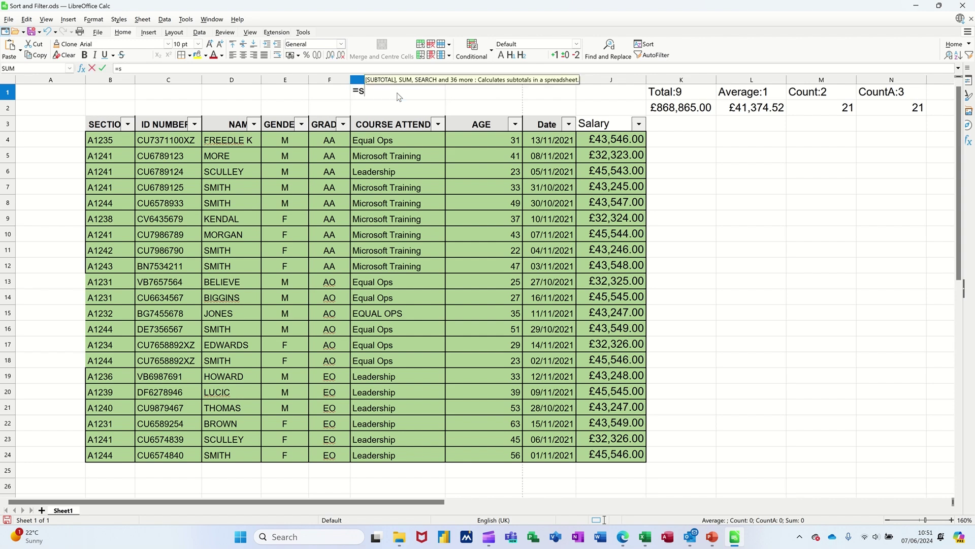
{"action": "type", "text": "ubt"}
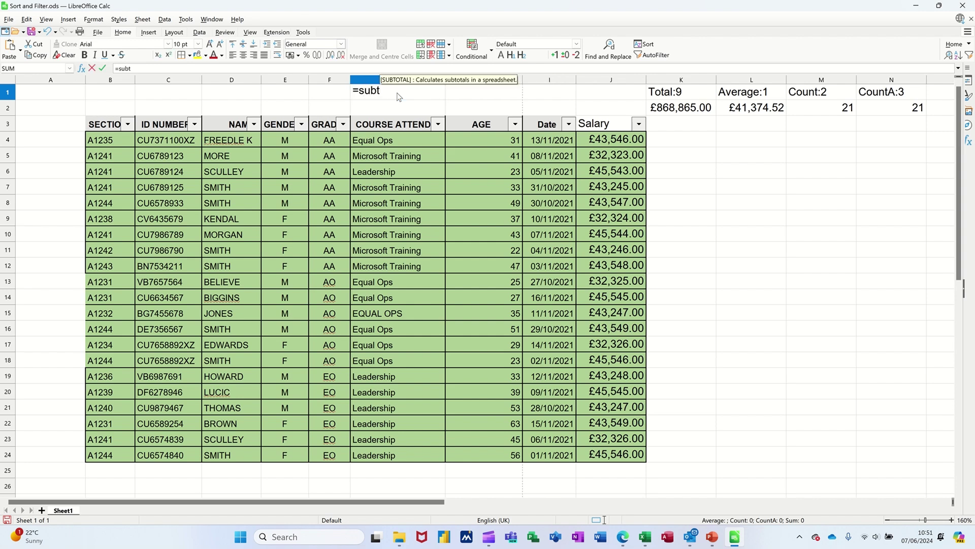
{"action": "type", "text": "otal"}
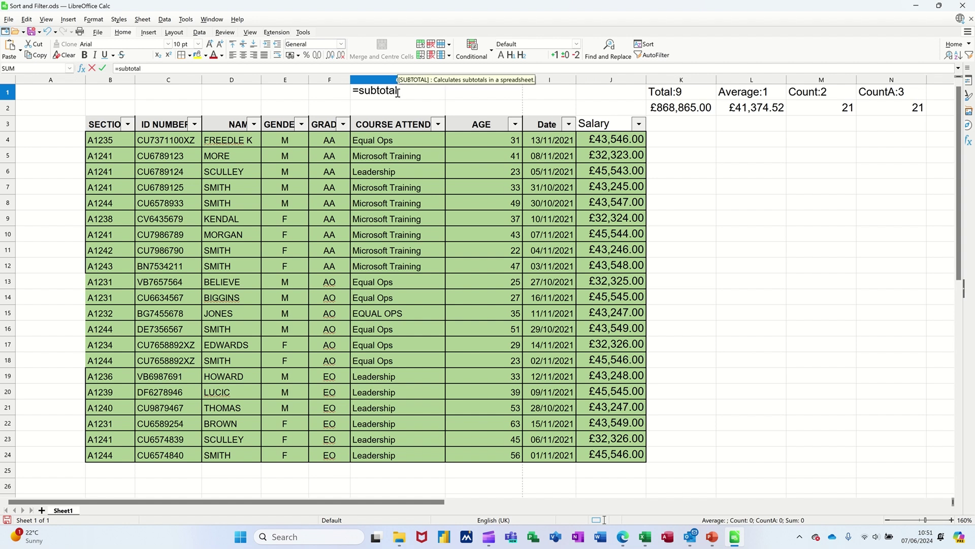
{"action": "type", "text": "("}
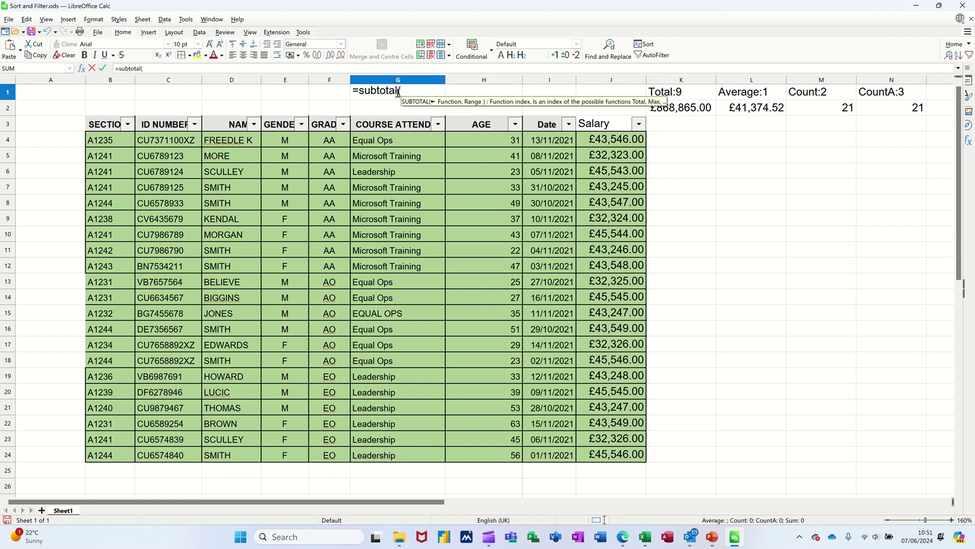
{"action": "type", "text": "9"}
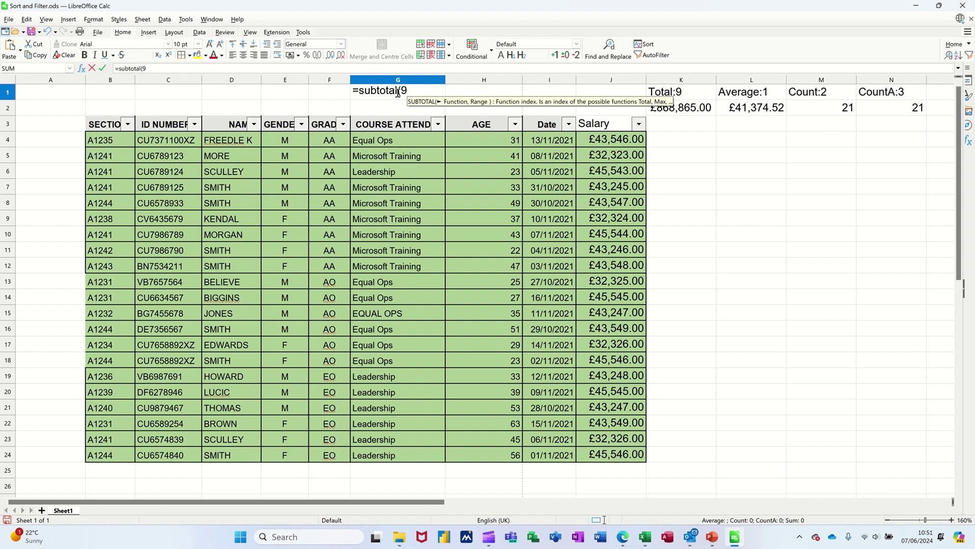
{"action": "type", "text": ","}
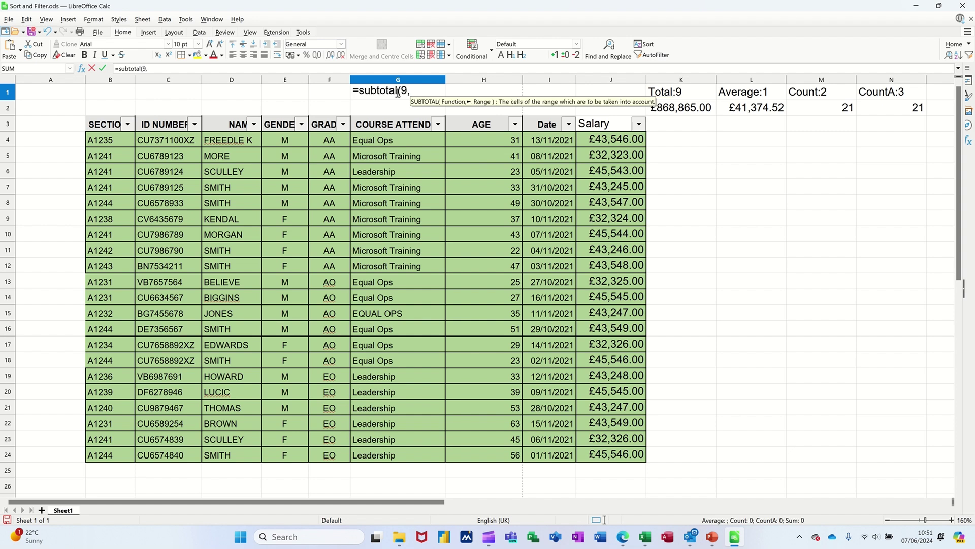
{"action": "left_click_drag", "start_coordinate": [607, 140], "coordinate": [625, 457]}
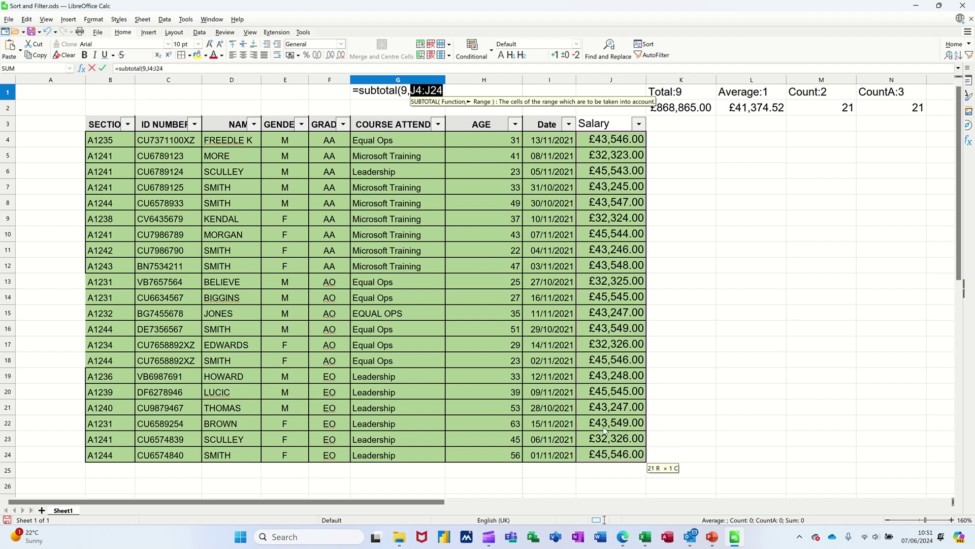
{"action": "type", "text": ")"}
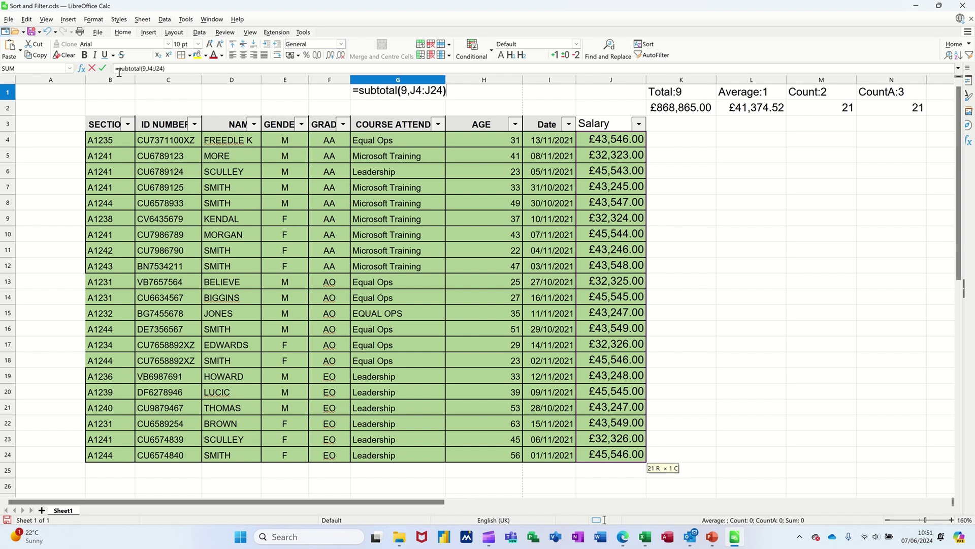
{"action": "left_click", "coordinate": [103, 68]}
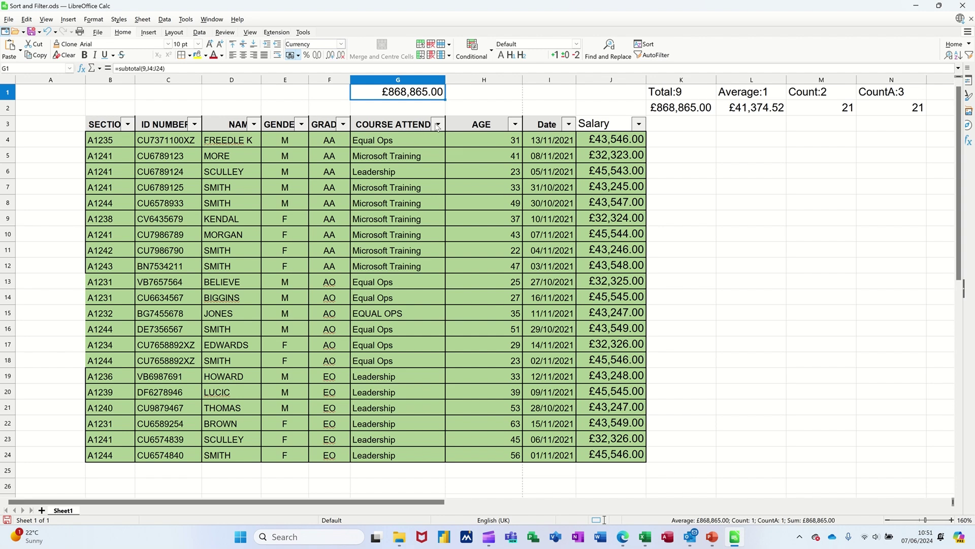
{"action": "left_click", "coordinate": [343, 124]}
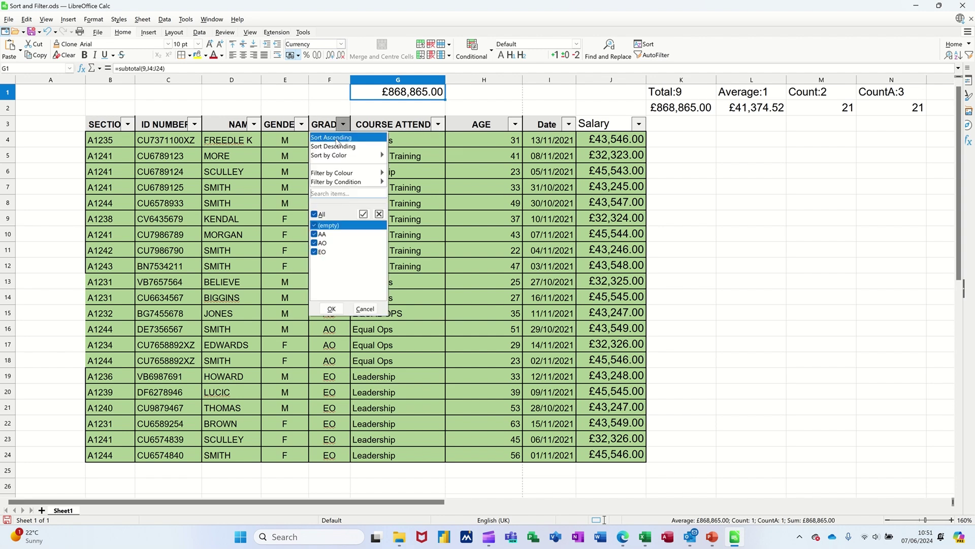
{"action": "left_click", "coordinate": [315, 234]}
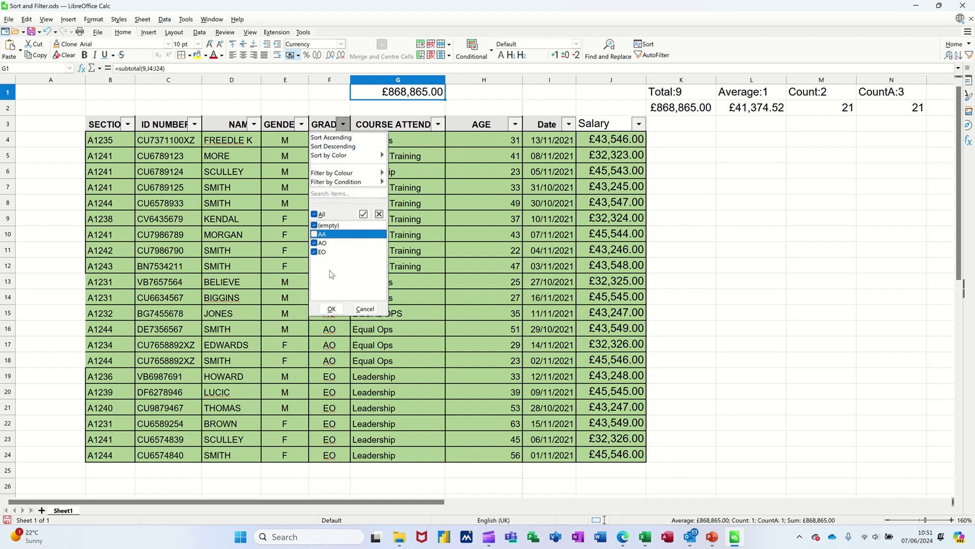
{"action": "left_click", "coordinate": [332, 308]}
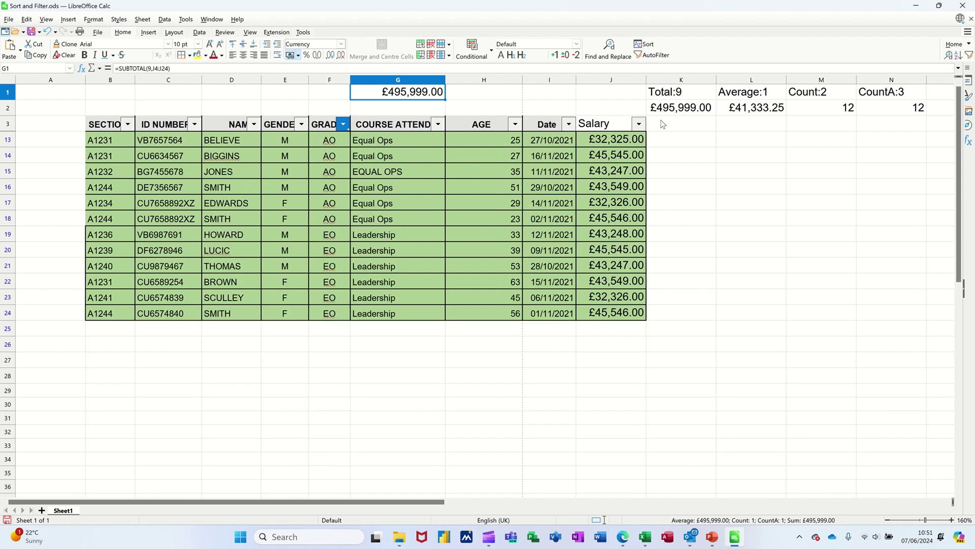
{"action": "left_click_drag", "start_coordinate": [614, 141], "coordinate": [616, 313]}
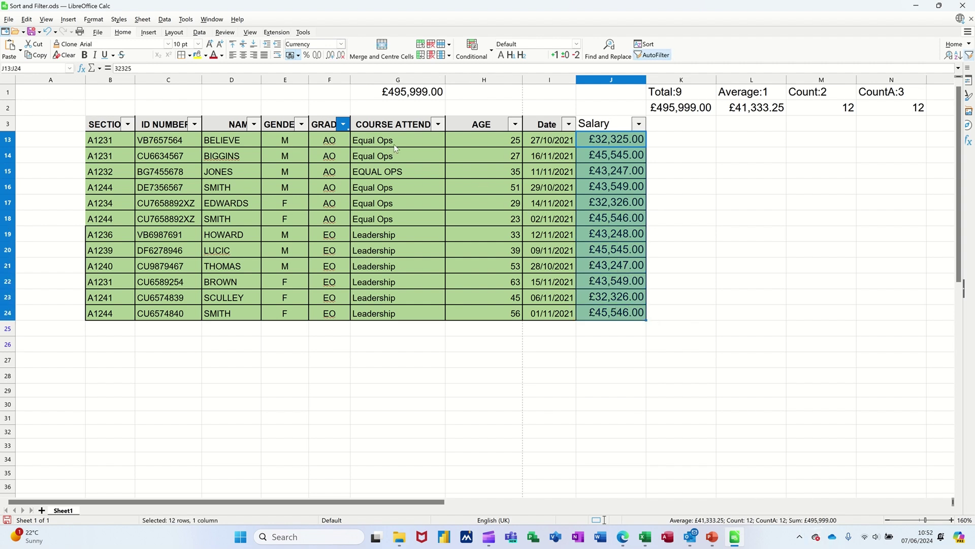
{"action": "left_click", "coordinate": [343, 125]}
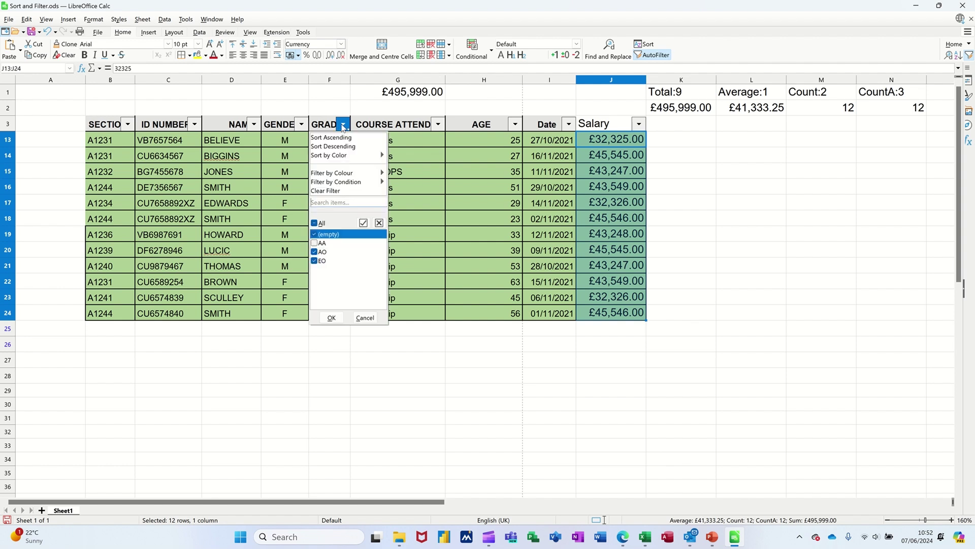
{"action": "left_click", "coordinate": [314, 223]}
{"action": "left_click", "coordinate": [332, 318]}
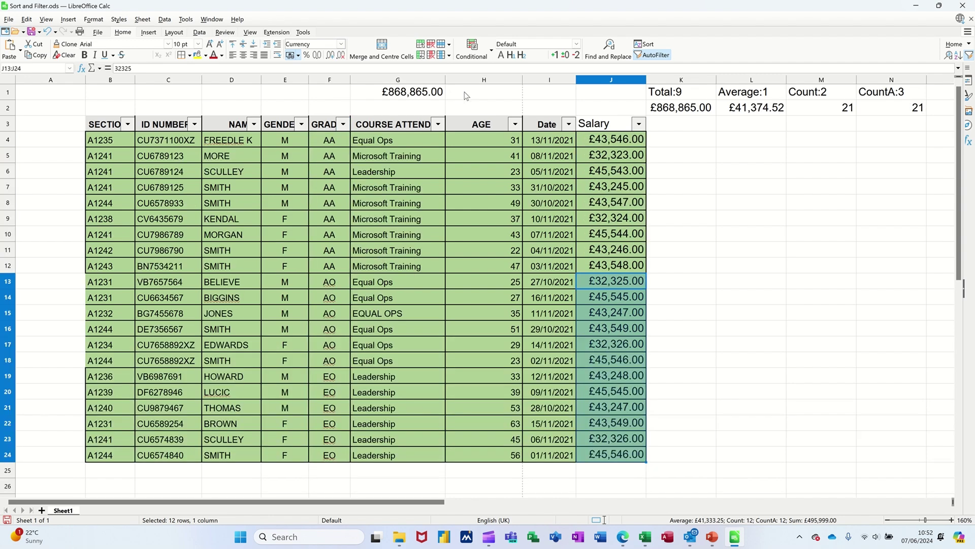
{"action": "left_click", "coordinate": [468, 96]}
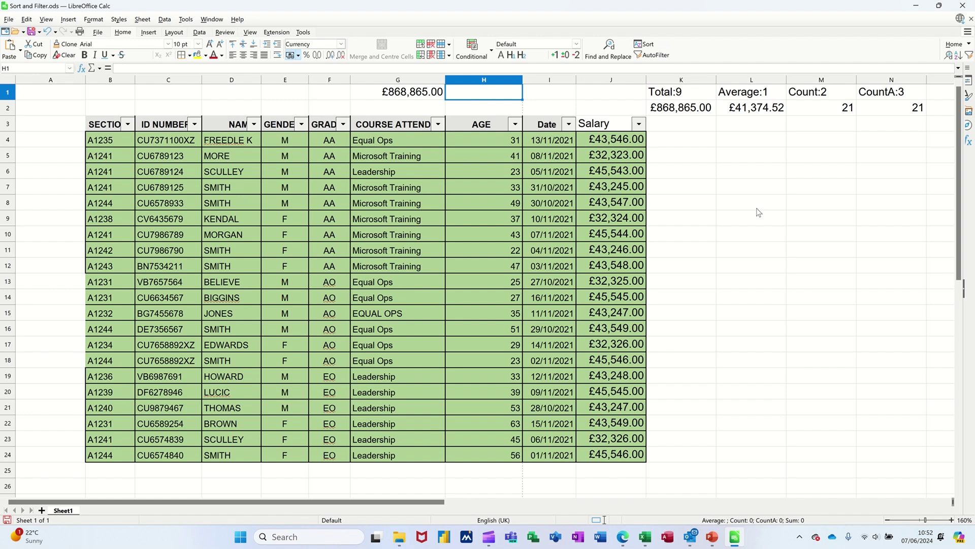
- Enter =SUBTOTAL(1,J4:J24) in H1, showing the £41,374.52 average salary
{"action": "type", "text": "=sub"}
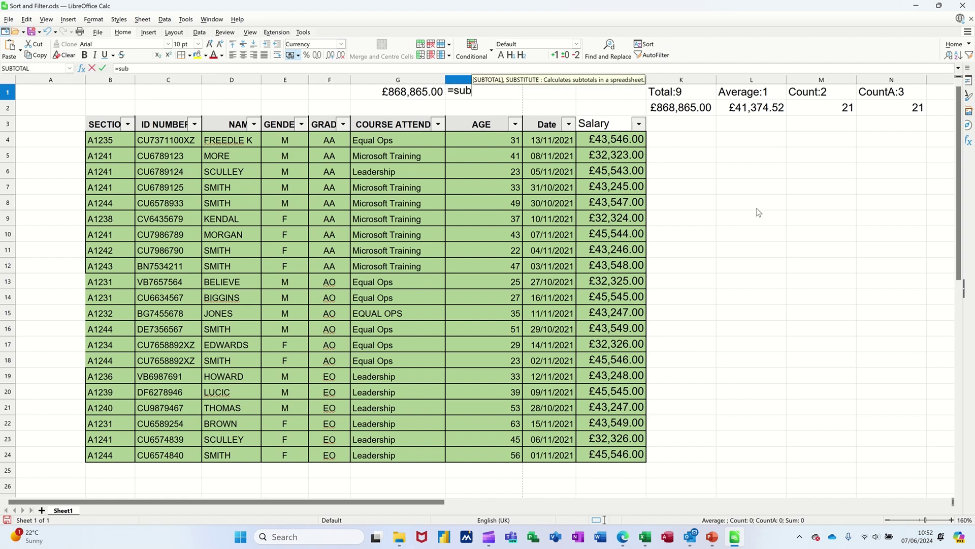
{"action": "type", "text": "total"}
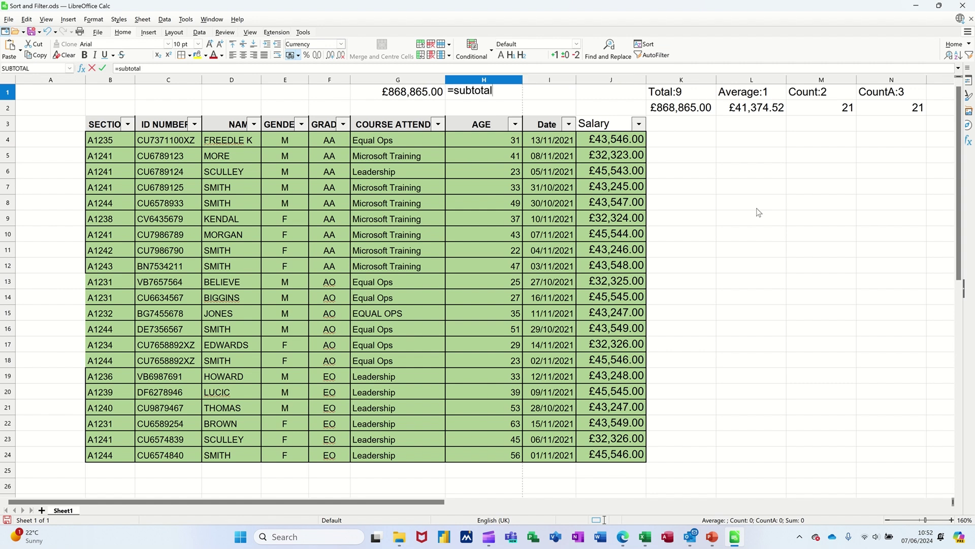
{"action": "type", "text": "(1,"}
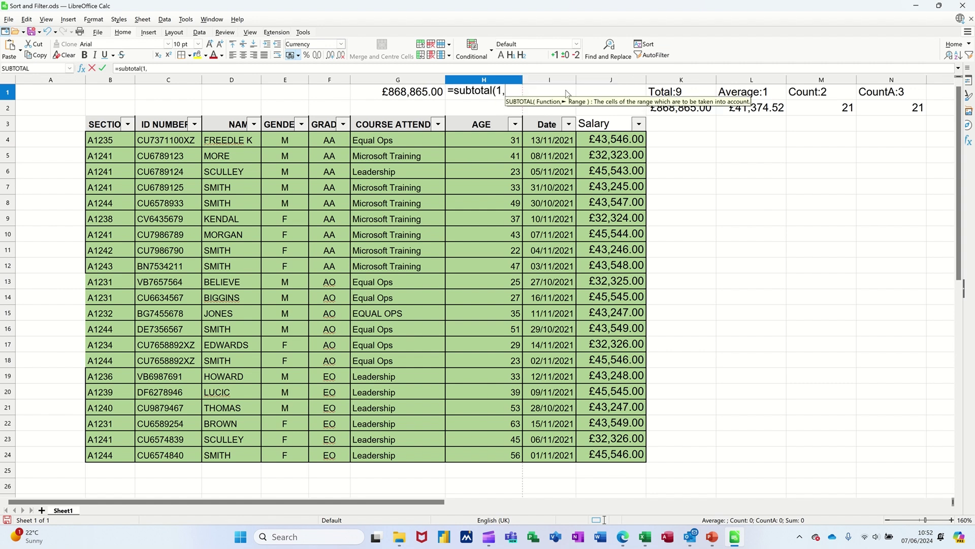
{"action": "left_click_drag", "start_coordinate": [605, 144], "coordinate": [621, 454]}
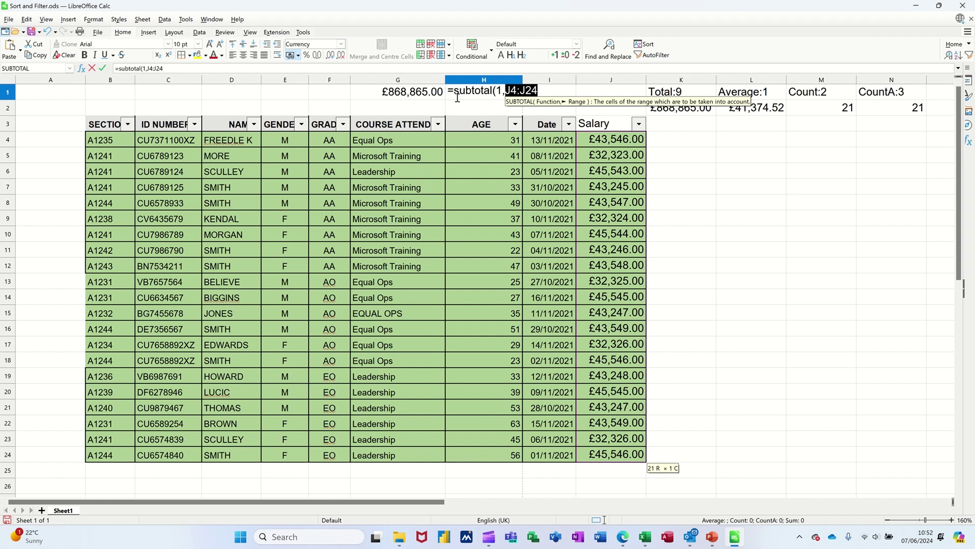
{"action": "key", "text": "Return"}
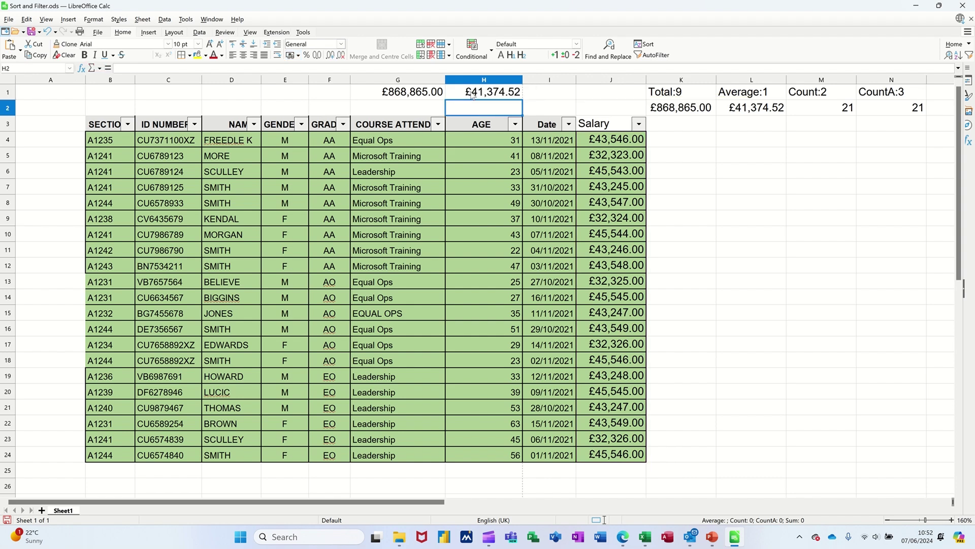
{"action": "left_click", "coordinate": [481, 95]}
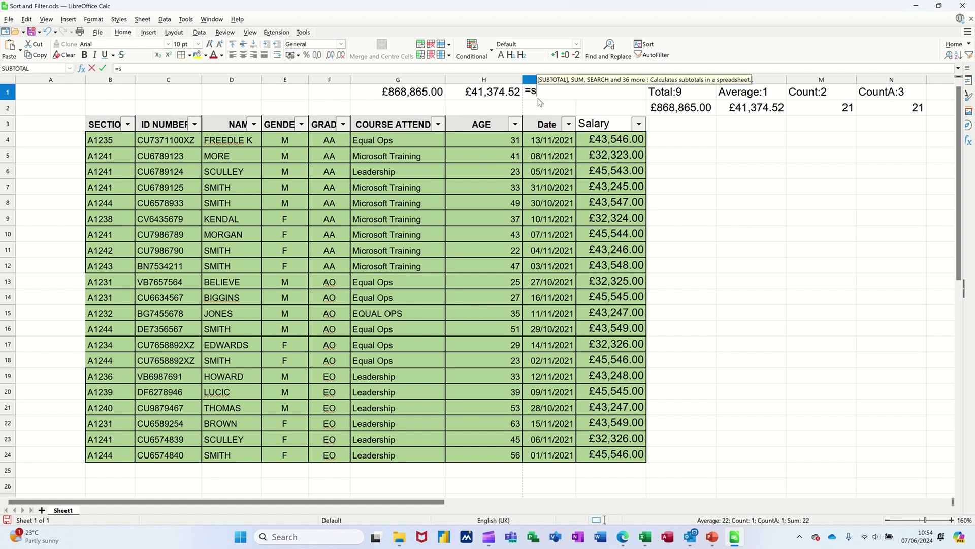
- Enter =SUBTOTAL(2,J4:J24) in I1 to count the 21 salary values
{"action": "type", "text": "b"}
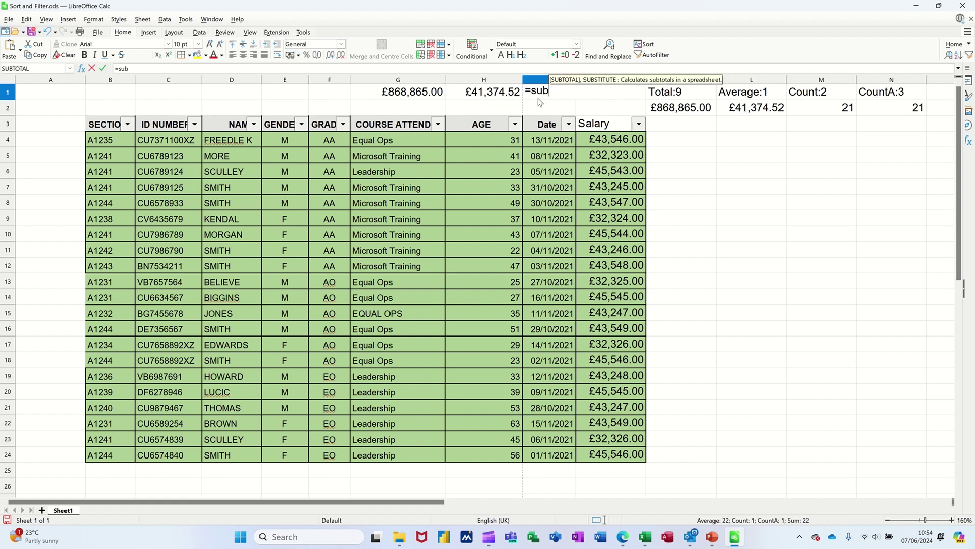
{"action": "type", "text": "total"}
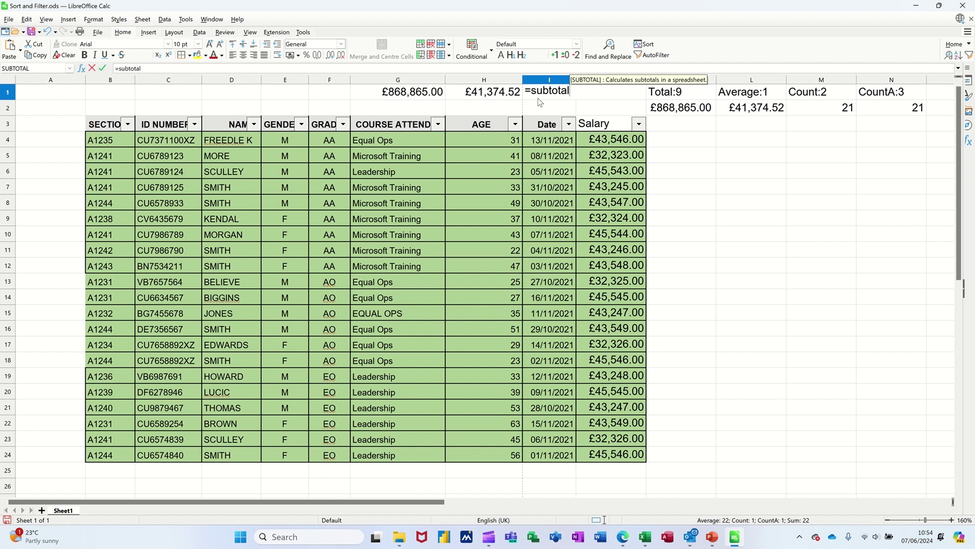
{"action": "type", "text": "(2,"}
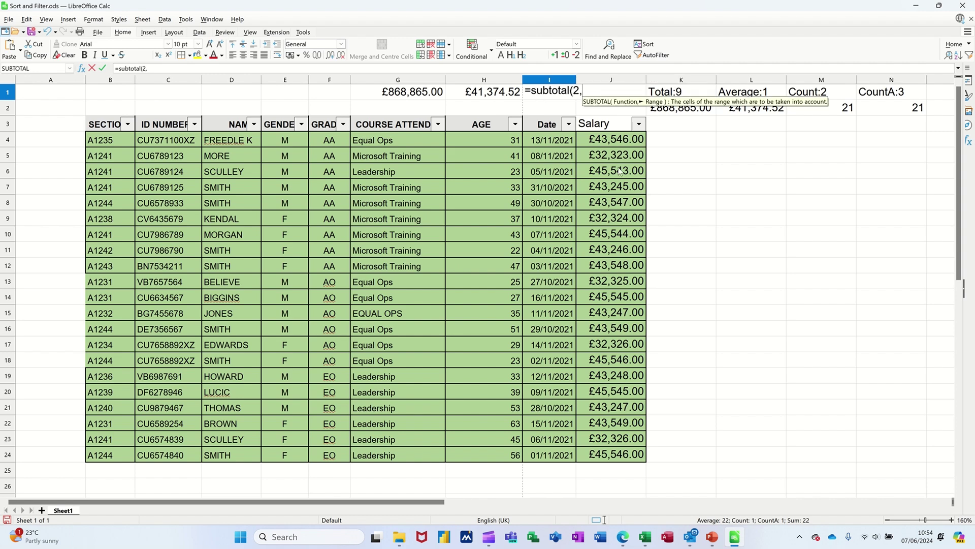
{"action": "left_click", "coordinate": [596, 143]}
{"action": "left_click_drag", "start_coordinate": [596, 143], "coordinate": [600, 458]}
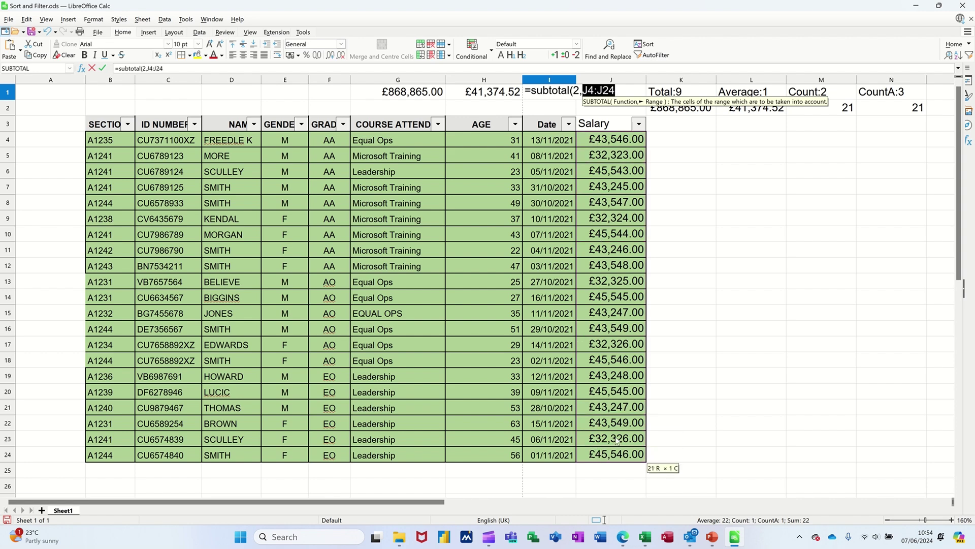
{"action": "key", "text": "Return"}
{"action": "left_click", "coordinate": [546, 92]}
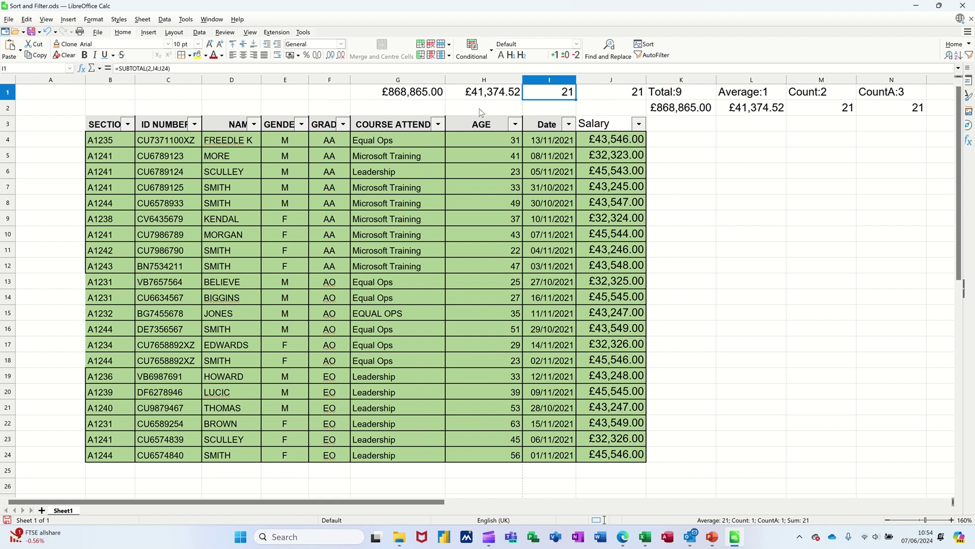
- Filter COURSE ATTEND to Microsoft Training only, excluding Equal Ops and Leadership
{"action": "left_click", "coordinate": [438, 126]}
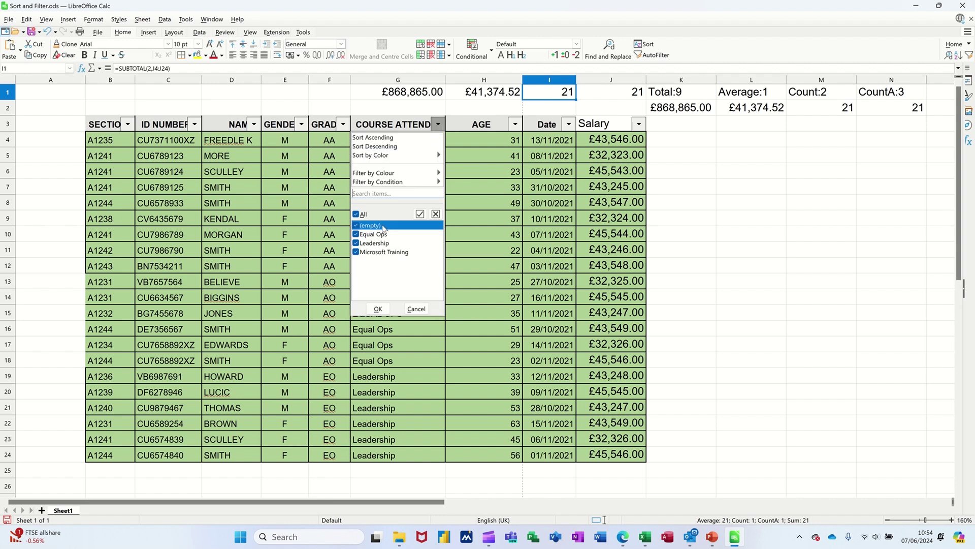
{"action": "left_click", "coordinate": [361, 235]}
{"action": "left_click", "coordinate": [361, 244]}
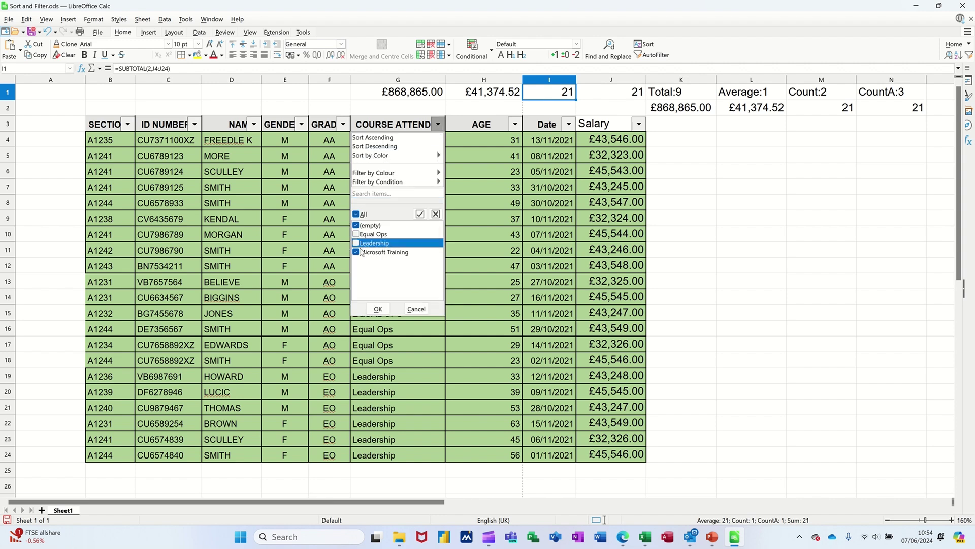
{"action": "left_click", "coordinate": [378, 309]}
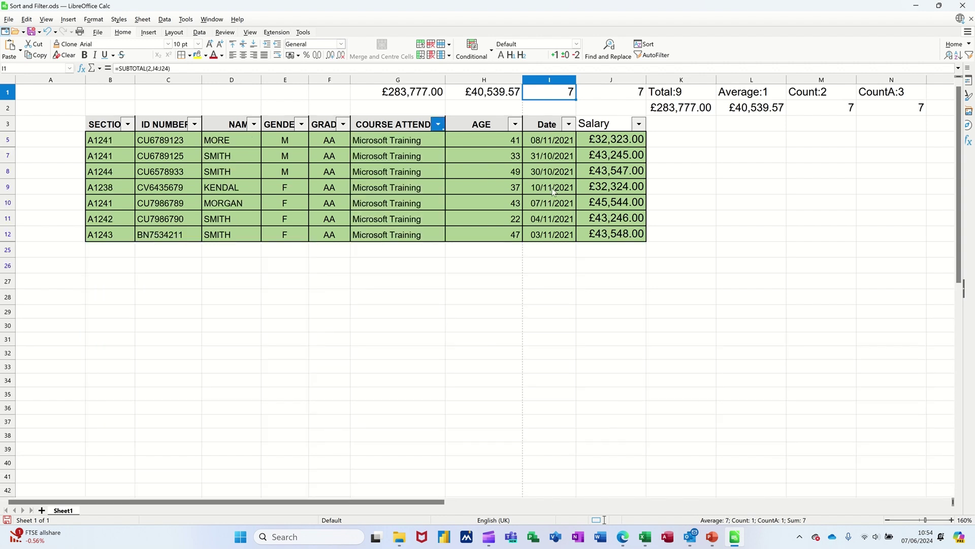